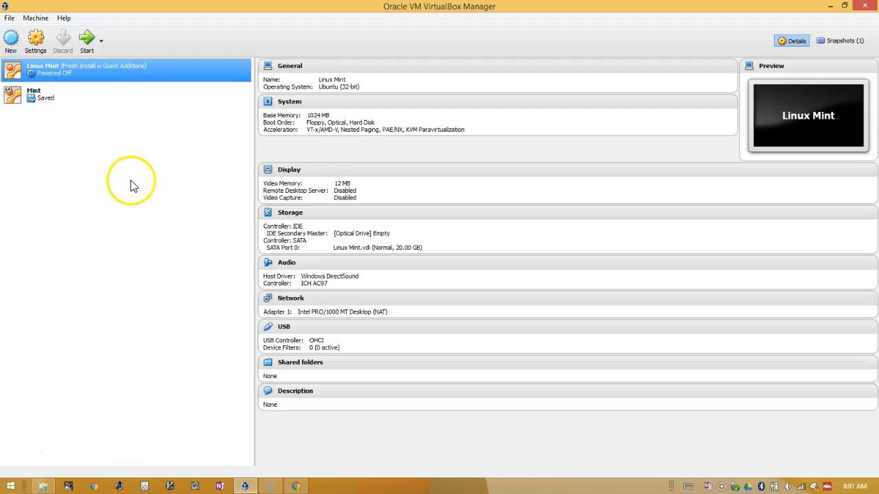
# Step: Open the 'Linux Mint: Main Page' result from the Chrome search results
pyautogui.click(297, 487)
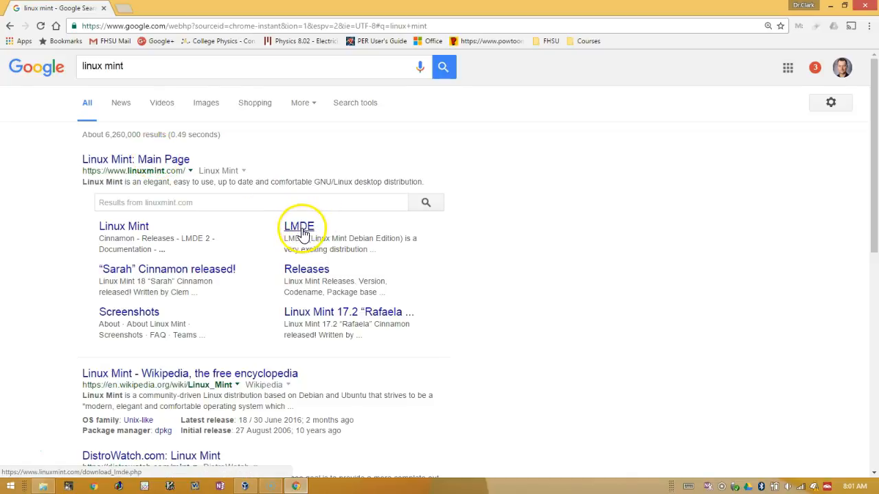
pyautogui.click(137, 160)
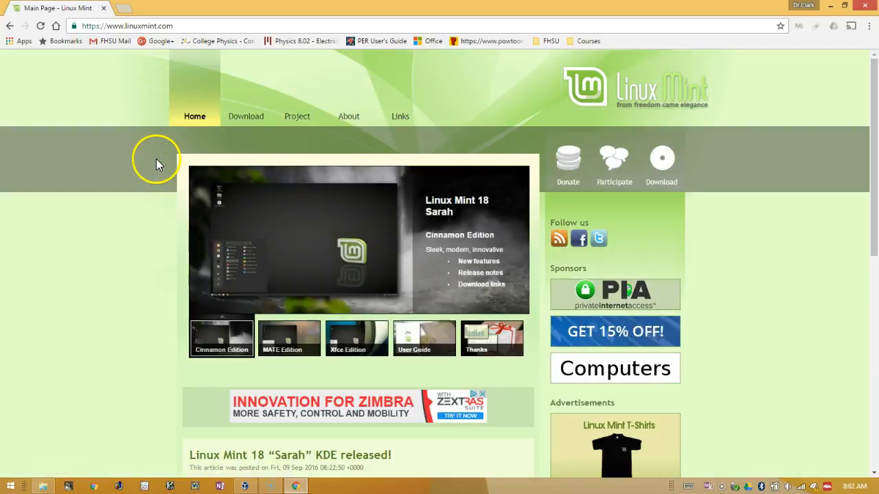
pyautogui.moveTo(255, 118)
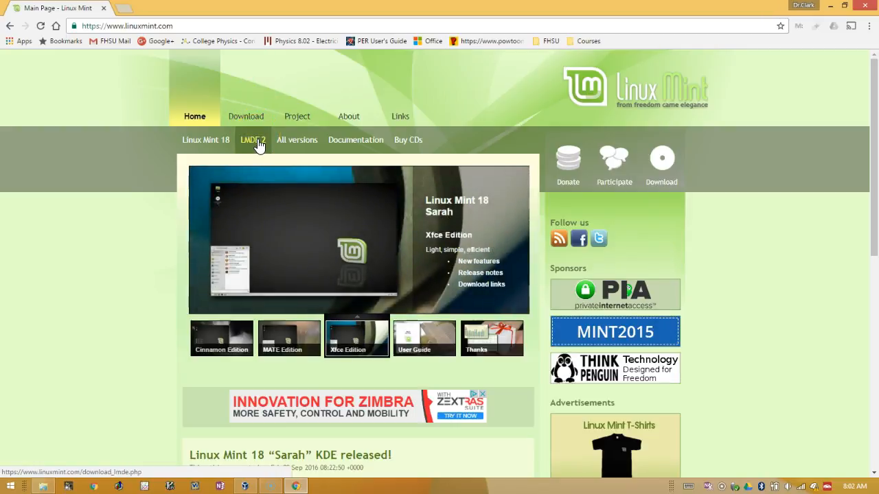
# Step: Go to the LMDE 2 download page and scroll down to its Cinnamon and MATE links
pyautogui.click(255, 141)
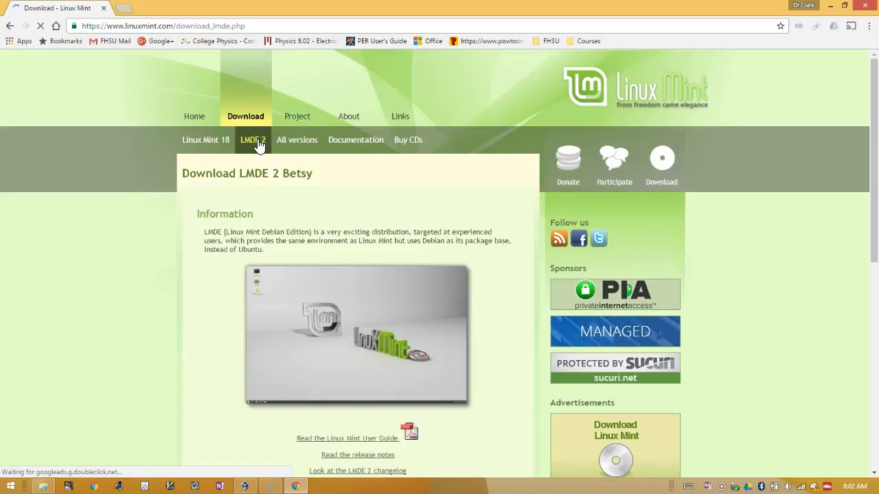
pyautogui.scroll(-3, 206, 175)
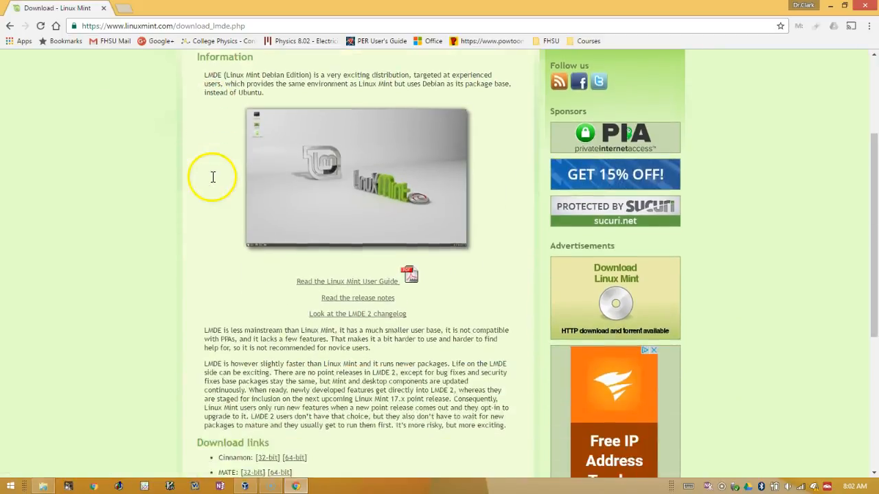
pyautogui.scroll(-1, 212, 182)
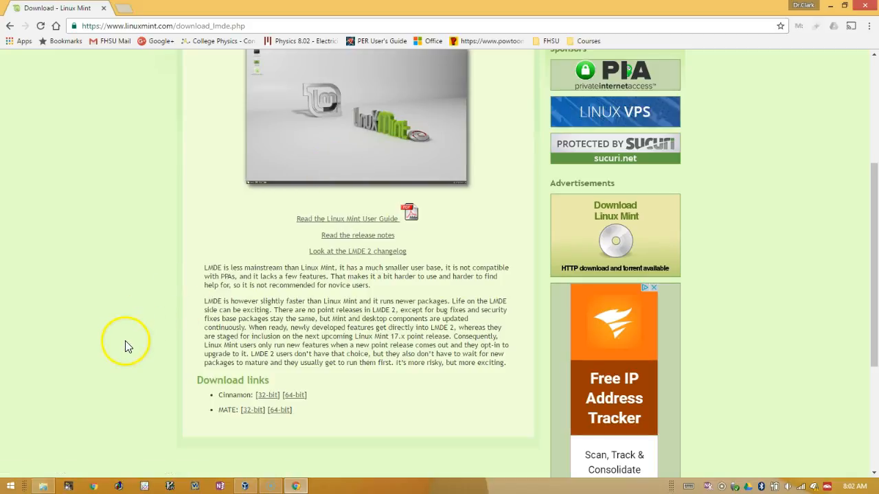
# Step: Download lmde-2-201503-mate-32bit.iso from the advancedhosters.com mirror, then return to VirtualBox Manager
pyautogui.click(254, 412)
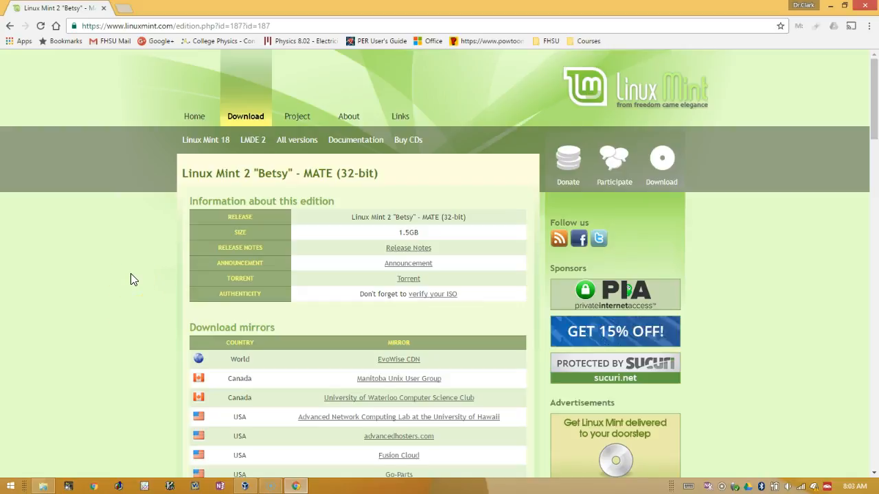
pyautogui.scroll(-4, 133, 280)
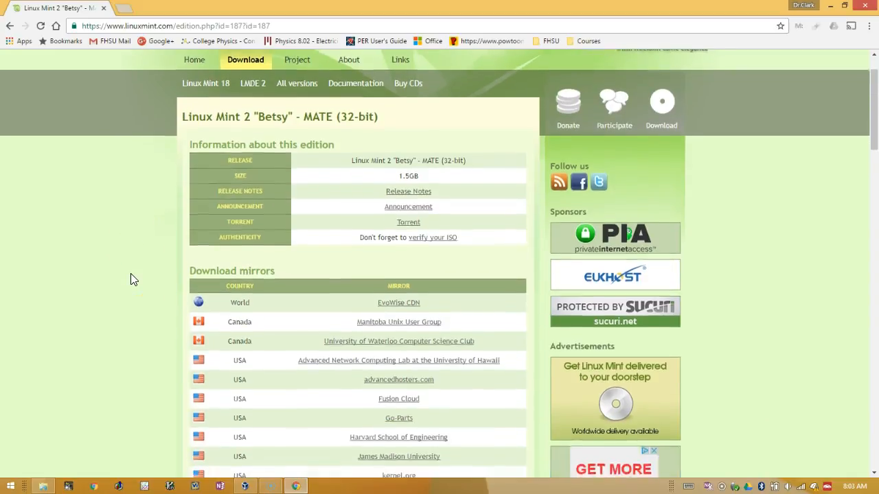
pyautogui.scroll(-3, 133, 279)
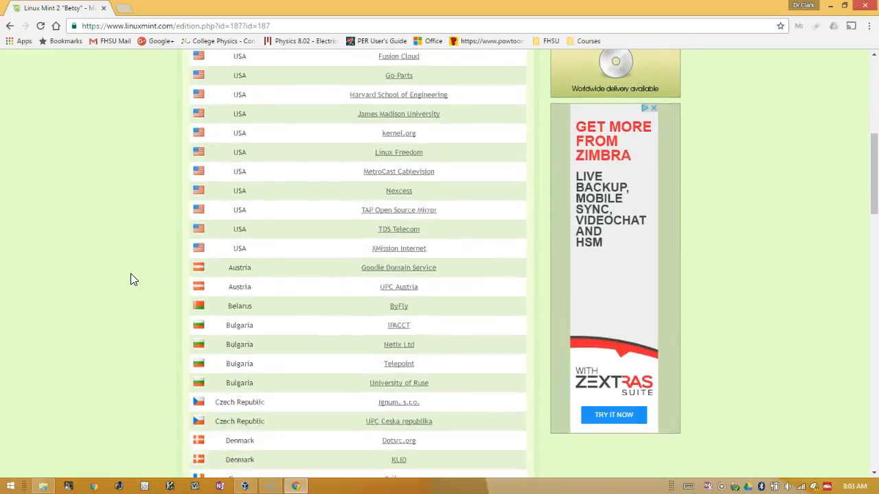
pyautogui.scroll(1, 133, 279)
pyautogui.scroll(1, 133, 280)
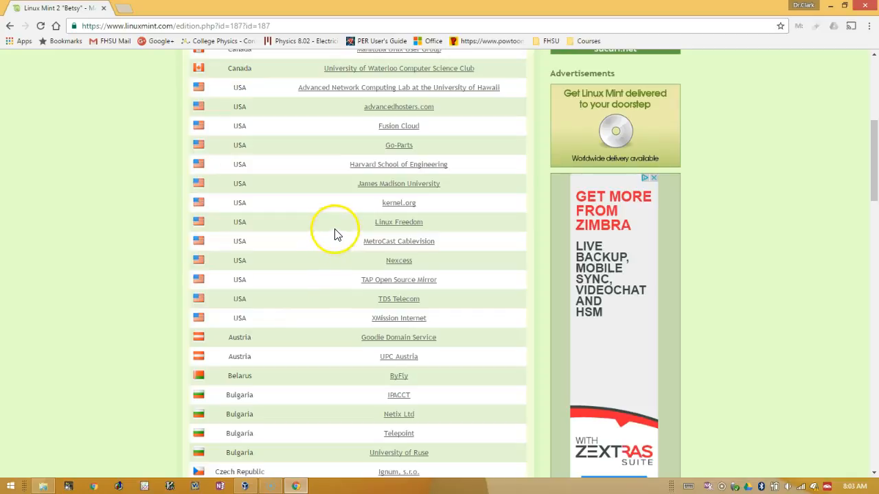
pyautogui.scroll(1, 309, 169)
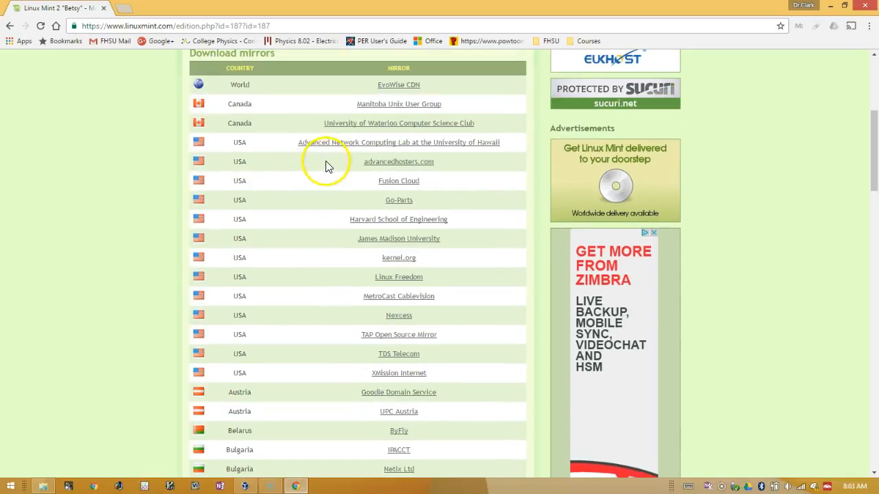
pyautogui.click(398, 162)
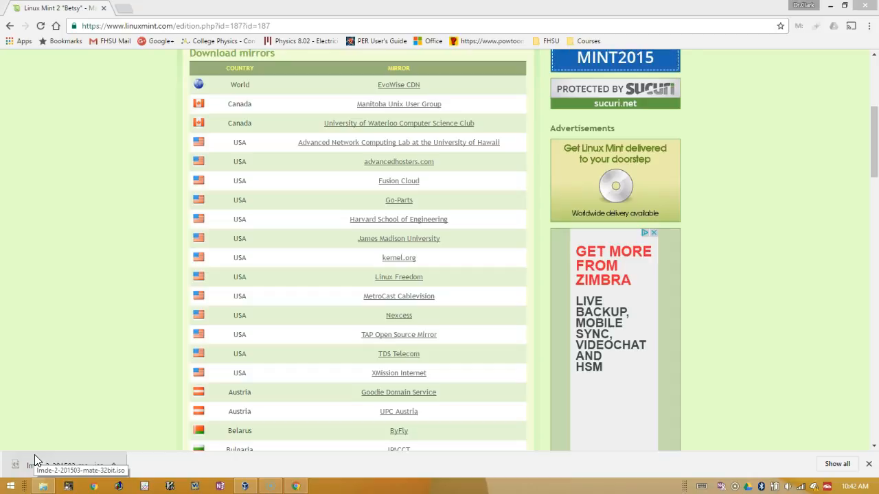
pyautogui.click(246, 486)
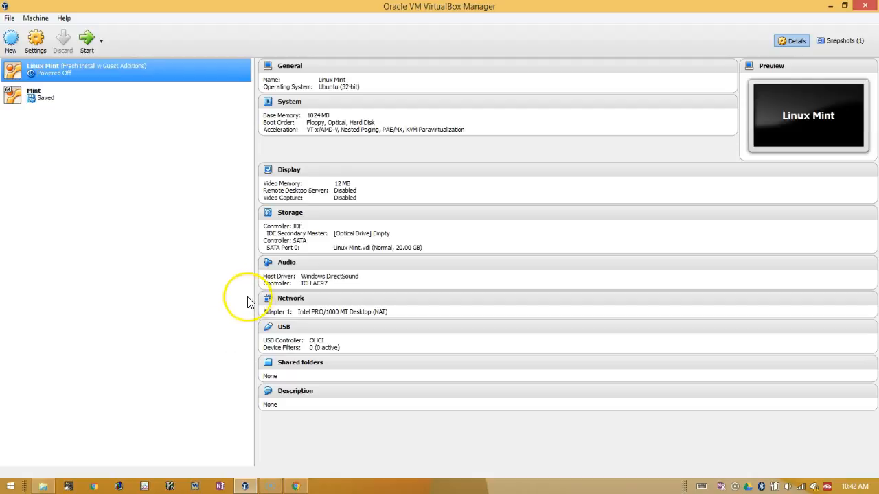
# Step: Name a new machine Mint Debian Edition, set version Debian (32-bit), and continue
pyautogui.click(12, 43)
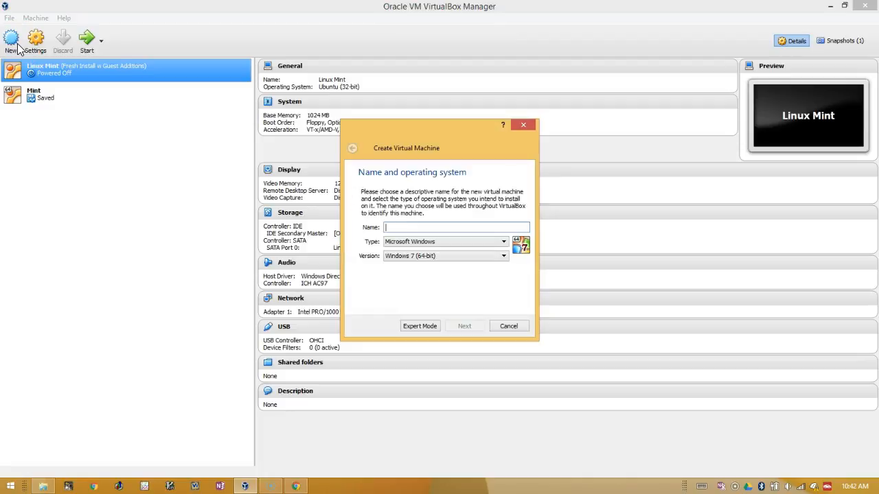
pyautogui.write('Mint')
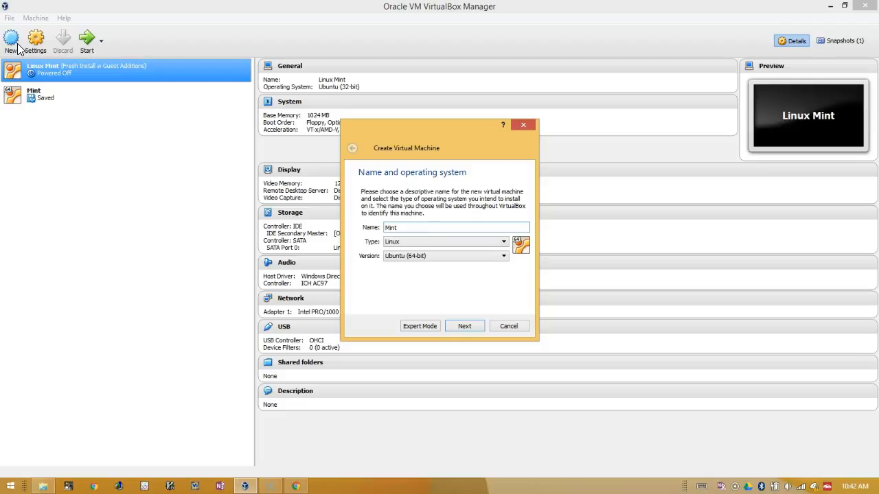
pyautogui.write(' Debian Edition')
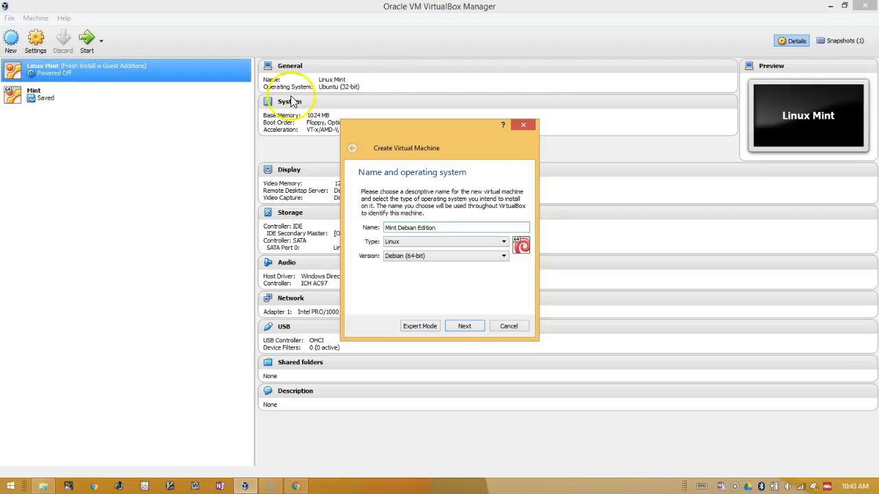
pyautogui.click(484, 262)
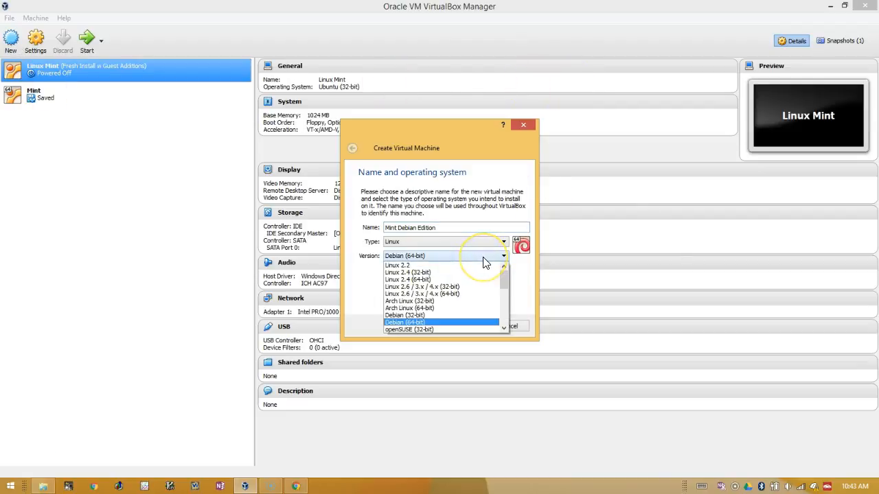
pyautogui.click(452, 315)
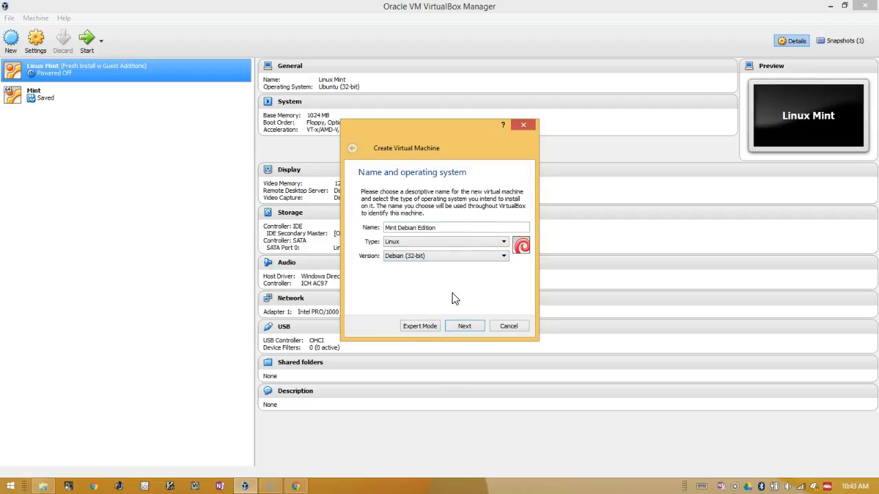
pyautogui.click(462, 324)
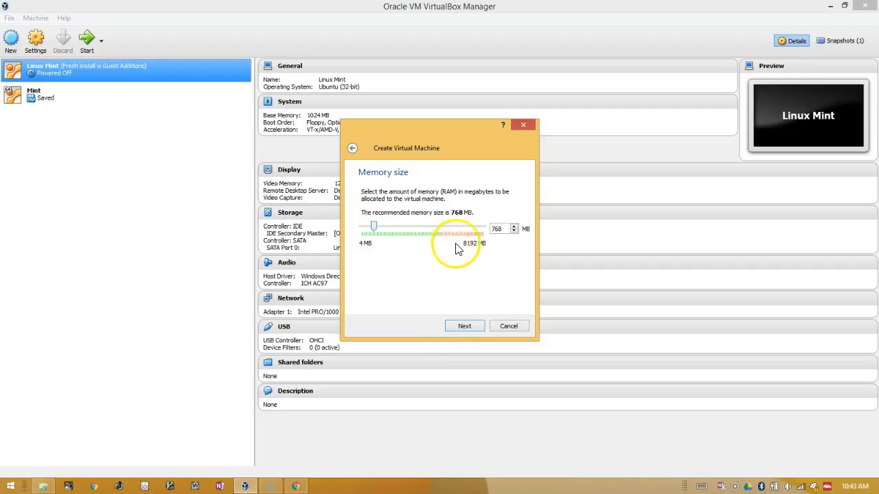
# Step: Give the new machine 2048 MB of memory and continue to the hard disk step
pyautogui.moveTo(375, 227); pyautogui.dragTo(383, 229)
pyautogui.moveTo(382, 222); pyautogui.dragTo(380, 222)
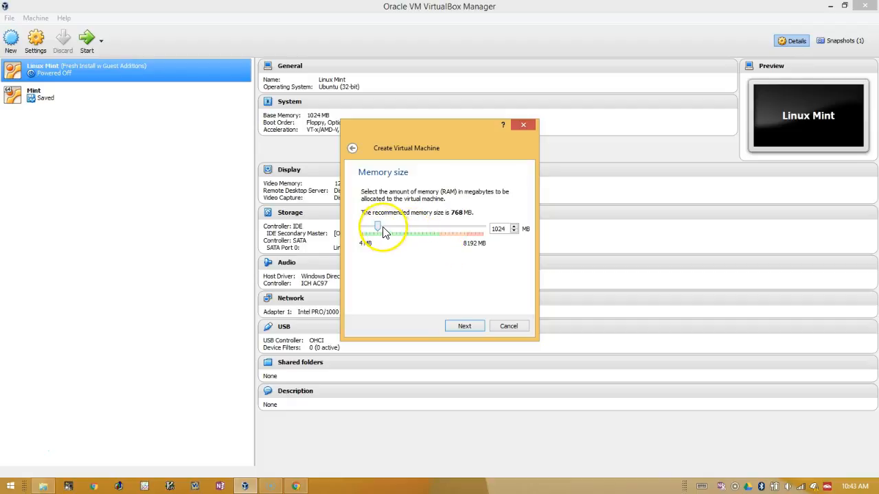
pyautogui.moveTo(378, 230); pyautogui.dragTo(393, 230)
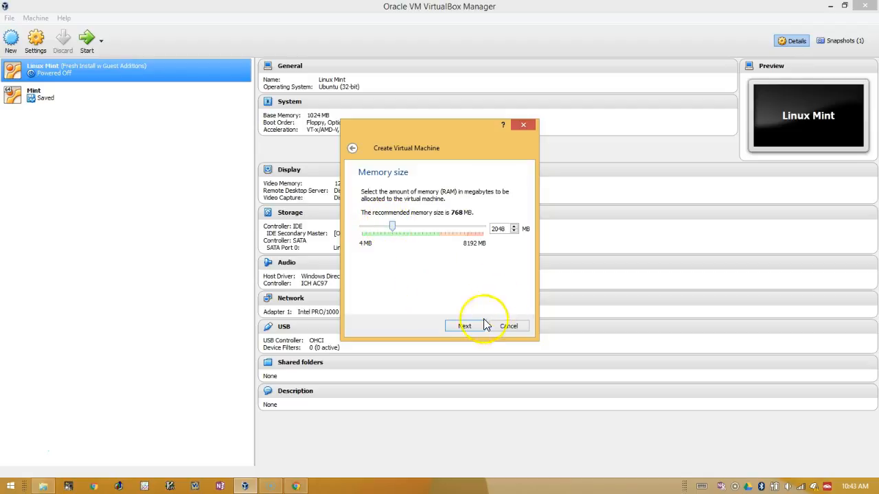
pyautogui.click(465, 326)
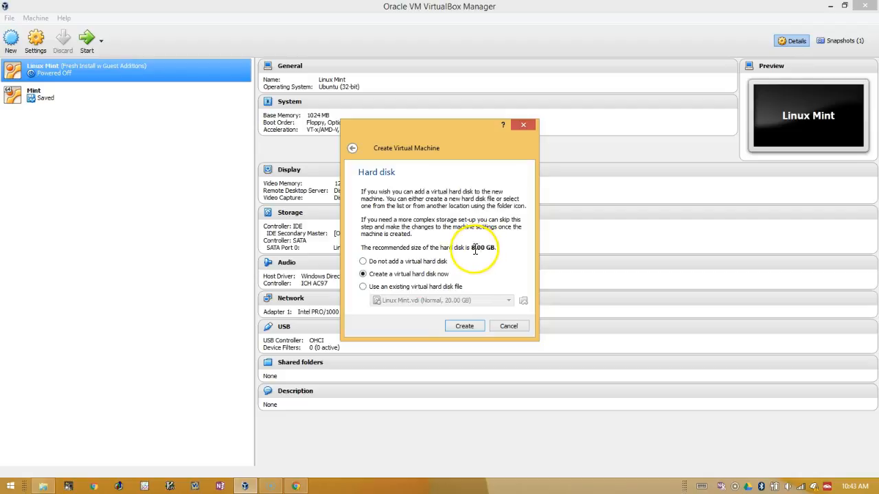
# Step: Choose to create a new virtual hard disk now, keeping the VDI file type
pyautogui.click(464, 326)
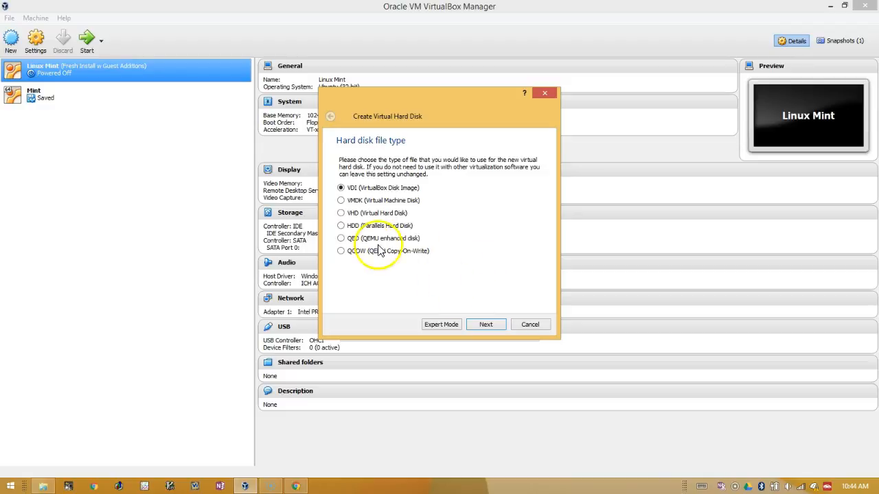
pyautogui.click(481, 327)
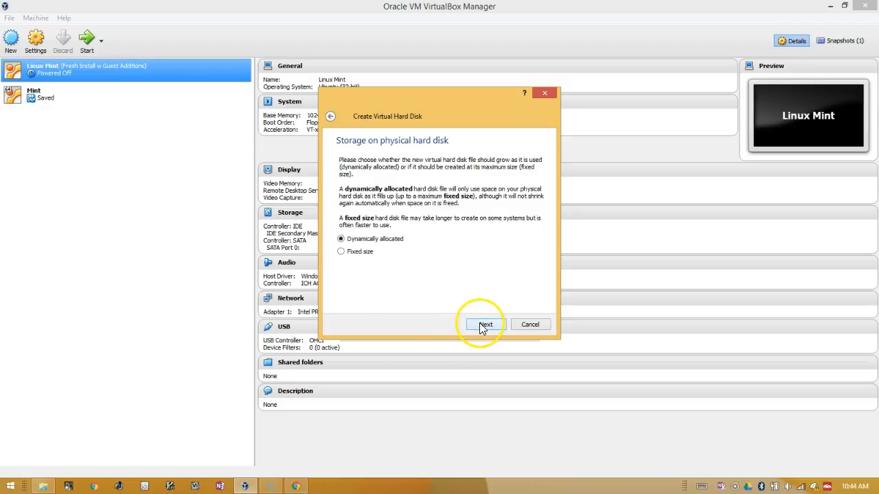
# Step: Keep dynamic allocation and create a 20 GB Mint Debian Edition.vdi disk
pyautogui.click(454, 277)
pyautogui.click(484, 327)
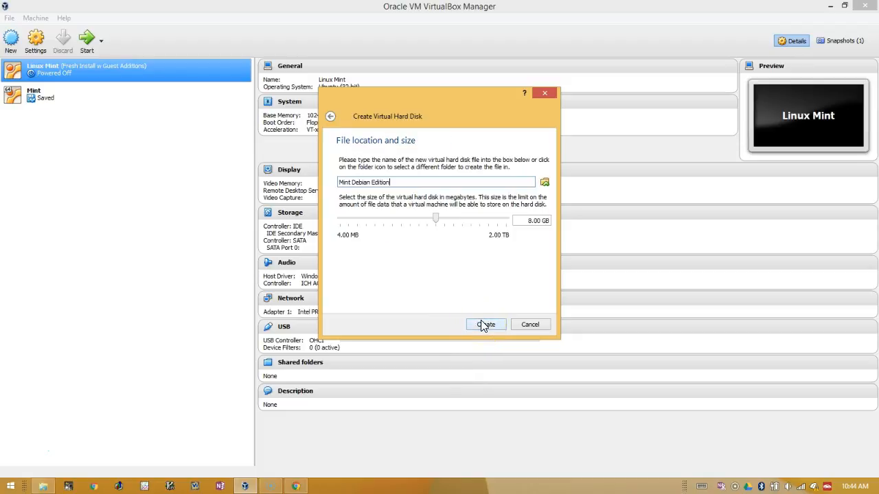
pyautogui.click(441, 222)
pyautogui.moveTo(442, 222); pyautogui.dragTo(448, 221)
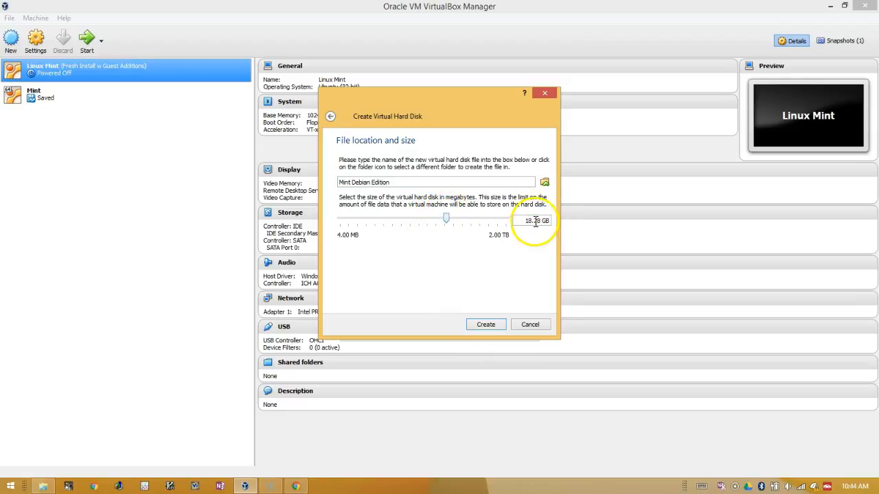
pyautogui.moveTo(541, 220); pyautogui.dragTo(510, 222)
pyautogui.write('20')
pyautogui.click(487, 325)
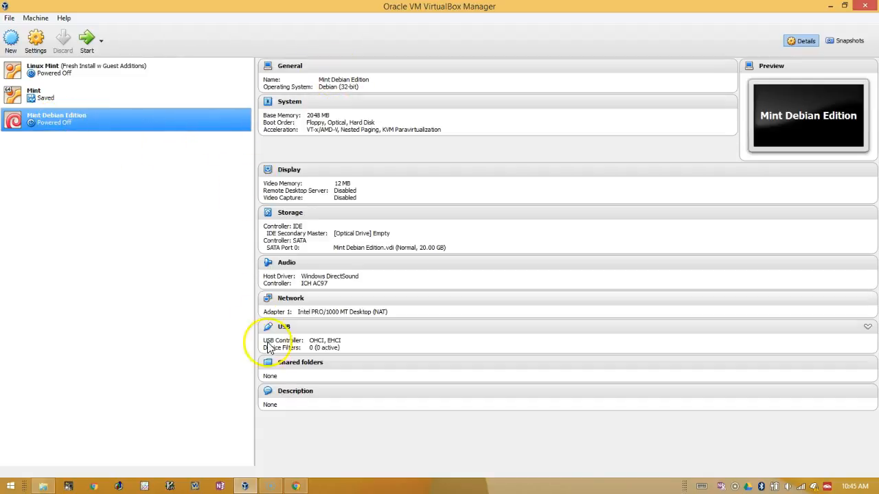
# Step: Open the Mint Debian Edition settings from the General section of the details panel
pyautogui.click(287, 67)
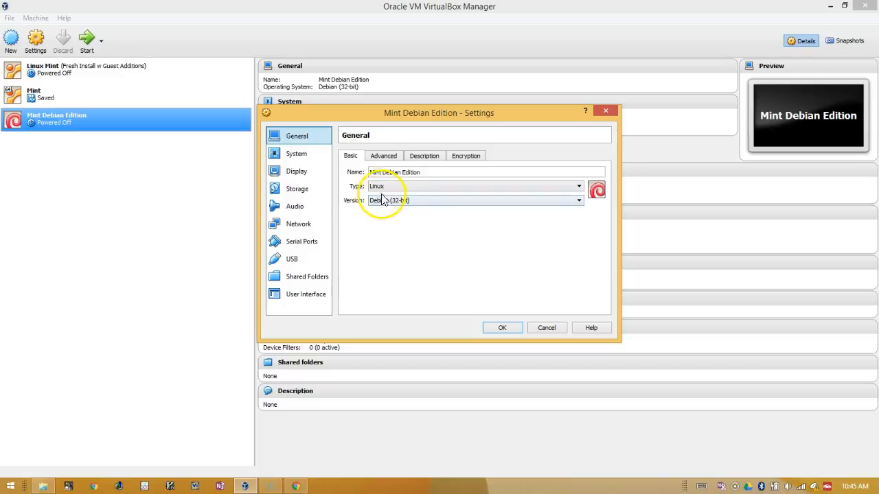
# Step: Review the Advanced, Description and Encryption tabs, then System, Display, Storage and Network pages
pyautogui.click(393, 158)
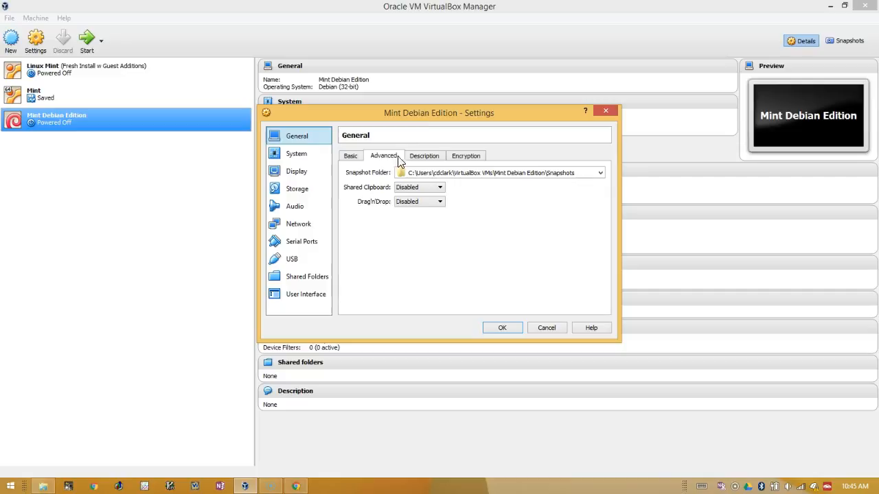
pyautogui.click(423, 156)
pyautogui.click(459, 157)
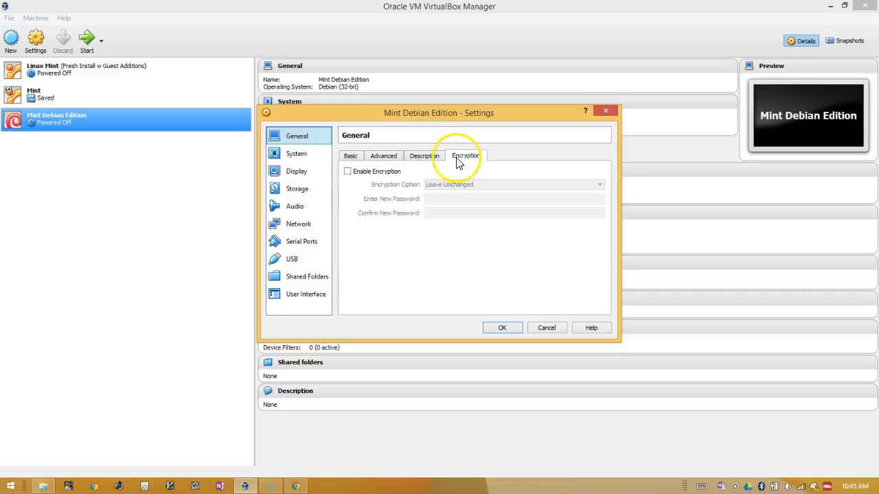
pyautogui.click(296, 154)
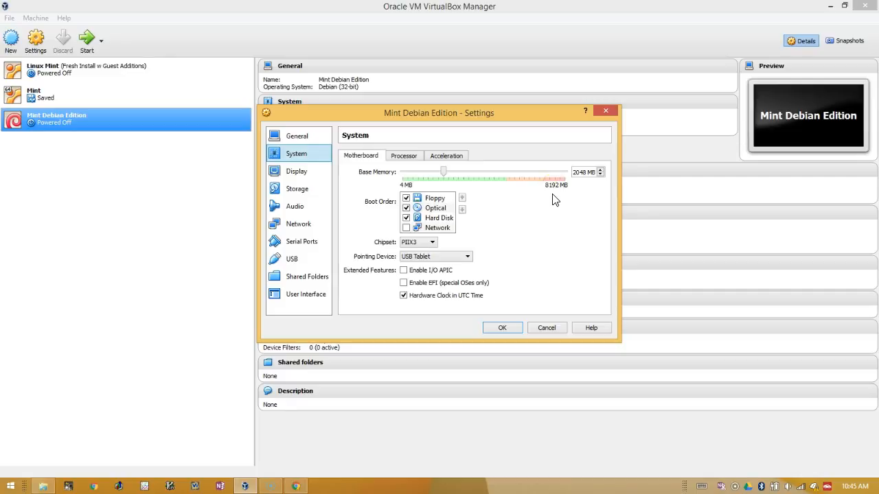
pyautogui.click(297, 171)
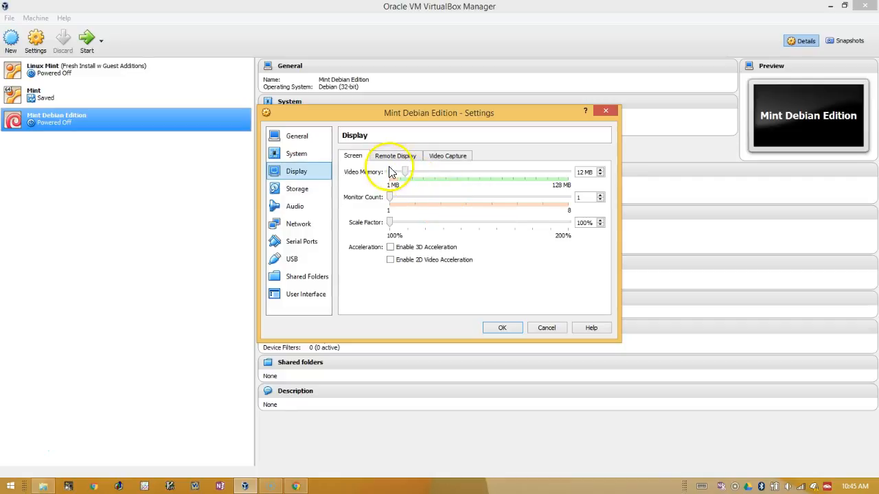
pyautogui.click(299, 192)
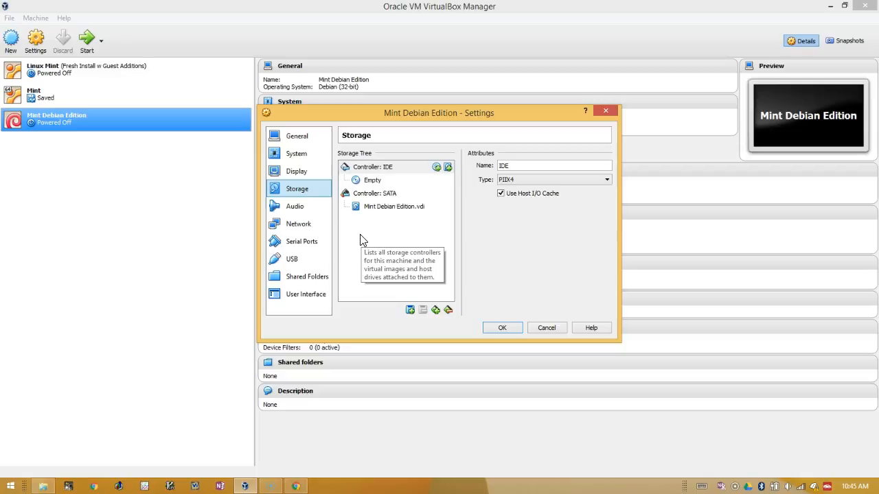
pyautogui.click(297, 227)
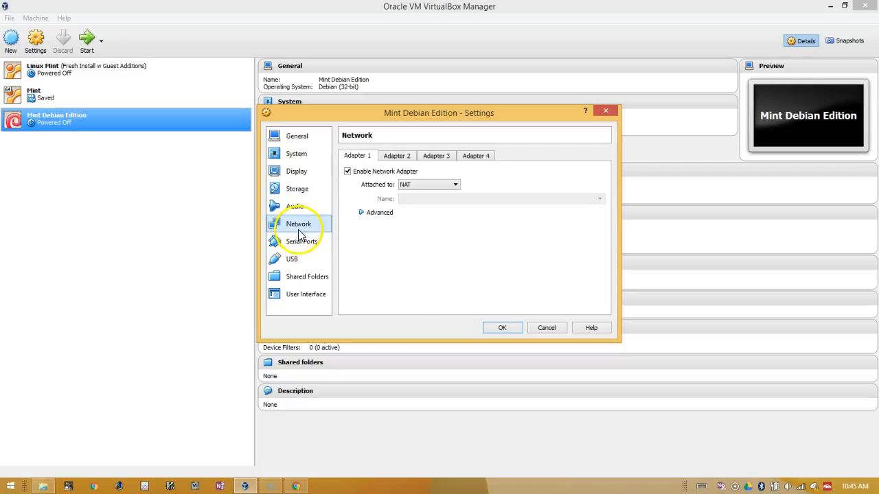
# Step: Leave Adapter 1 attached to NAT and go to the USB settings page
pyautogui.click(426, 185)
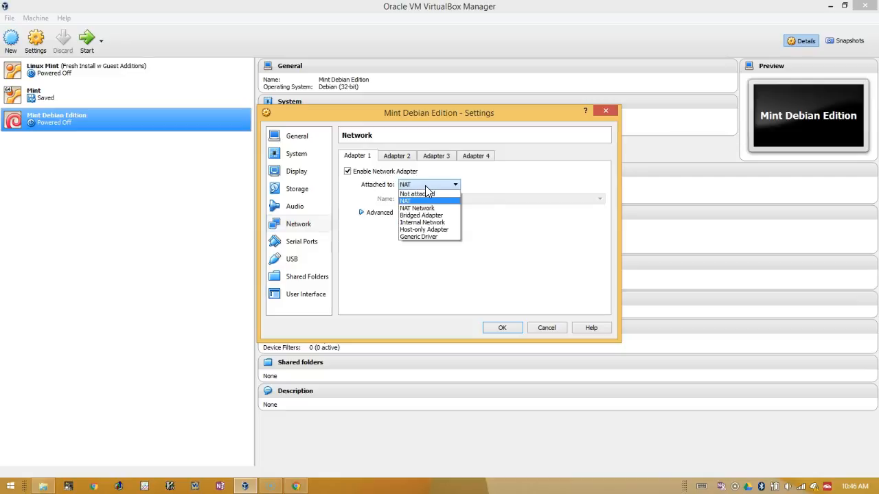
pyautogui.click(425, 185)
pyautogui.click(428, 218)
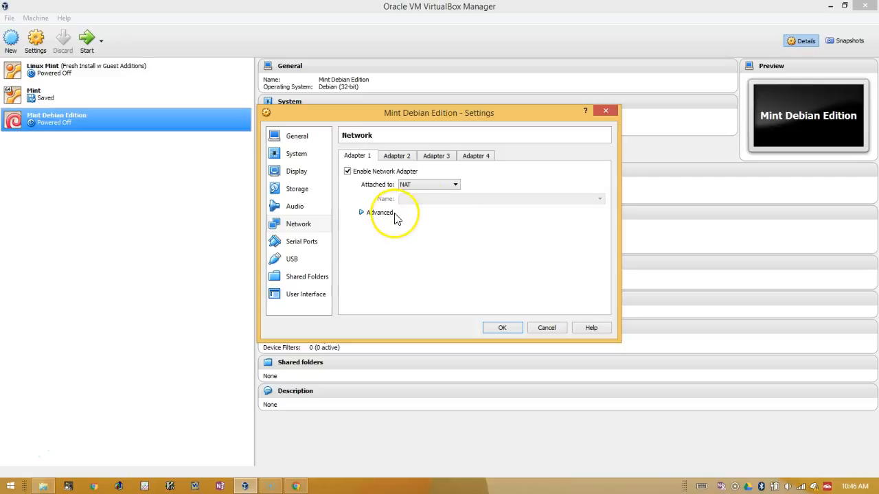
pyautogui.click(306, 259)
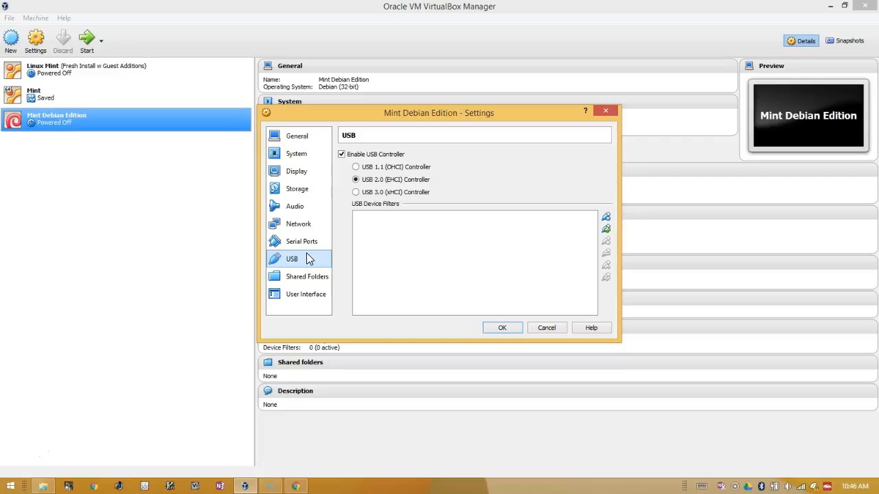
# Step: Choose the USB 1.1 (OHCI) controller and save the machine settings with OK
pyautogui.click(356, 168)
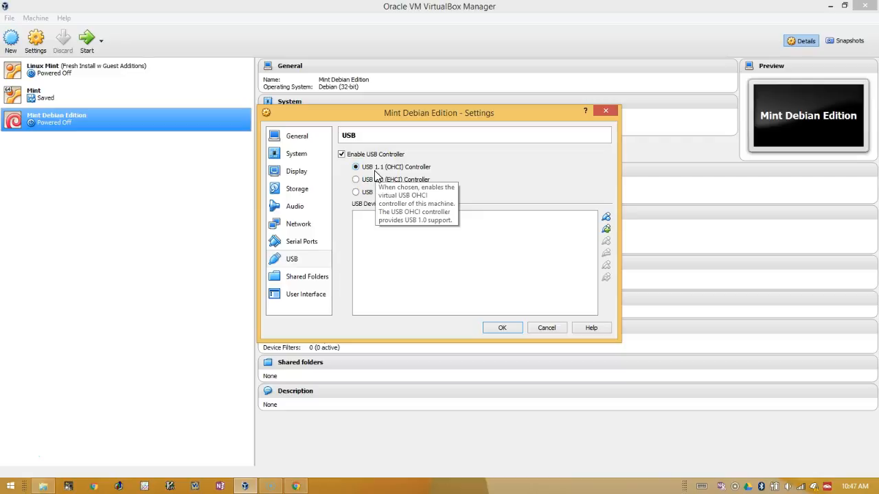
pyautogui.click(498, 329)
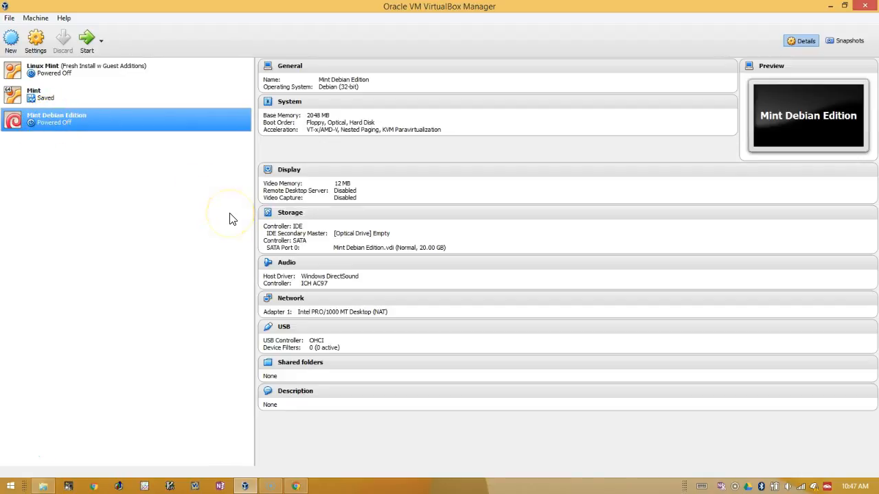
# Step: Open Storage settings, glance at Audio, cancel, then reopen Storage to see the empty IDE drive
pyautogui.click(295, 218)
pyautogui.click(298, 208)
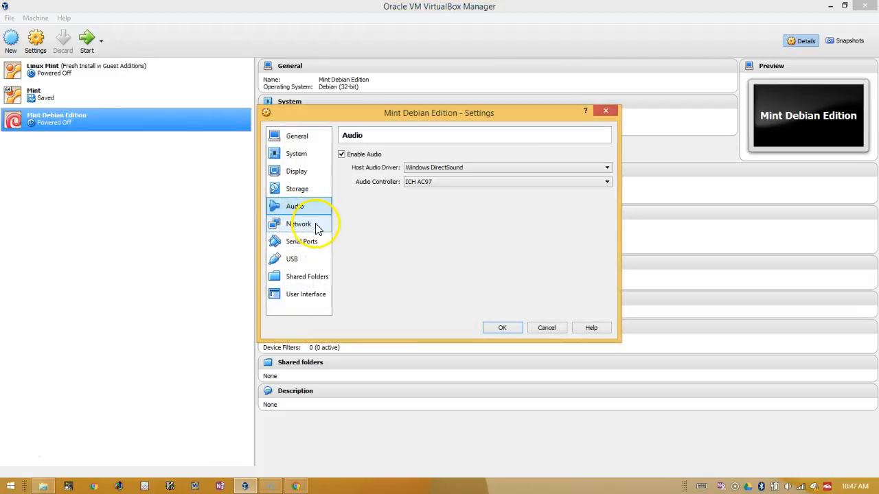
pyautogui.click(311, 190)
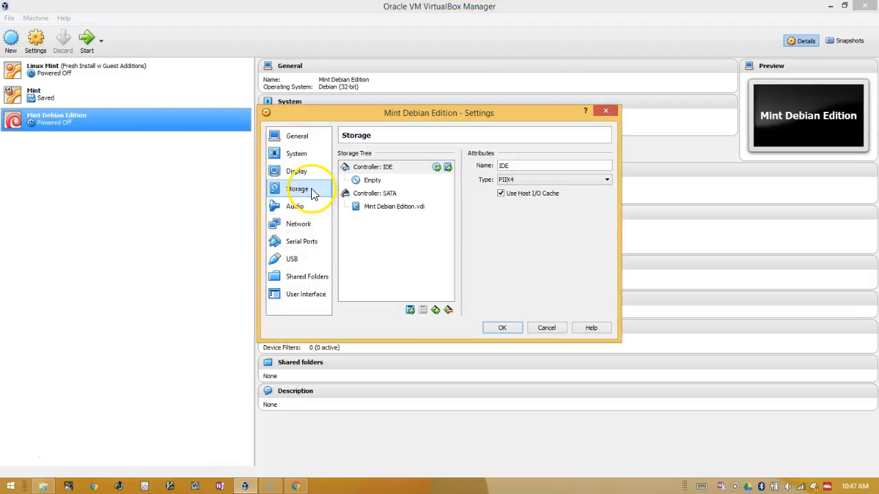
pyautogui.click(548, 328)
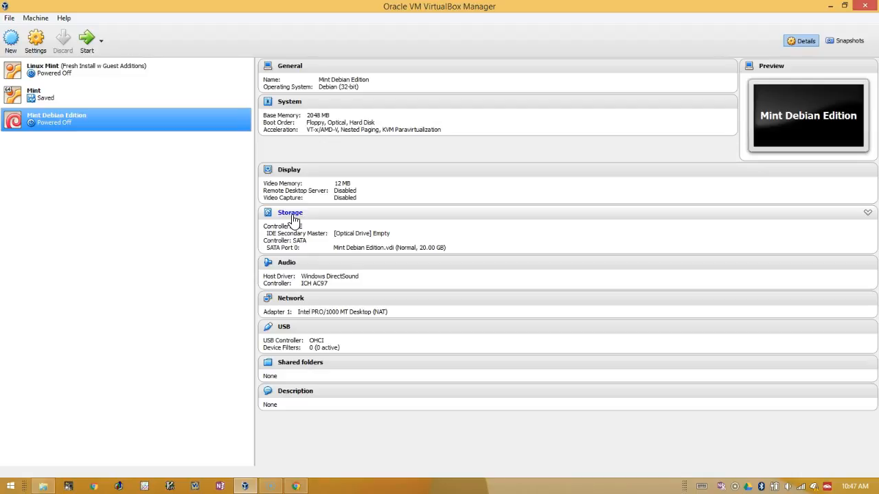
pyautogui.click(290, 213)
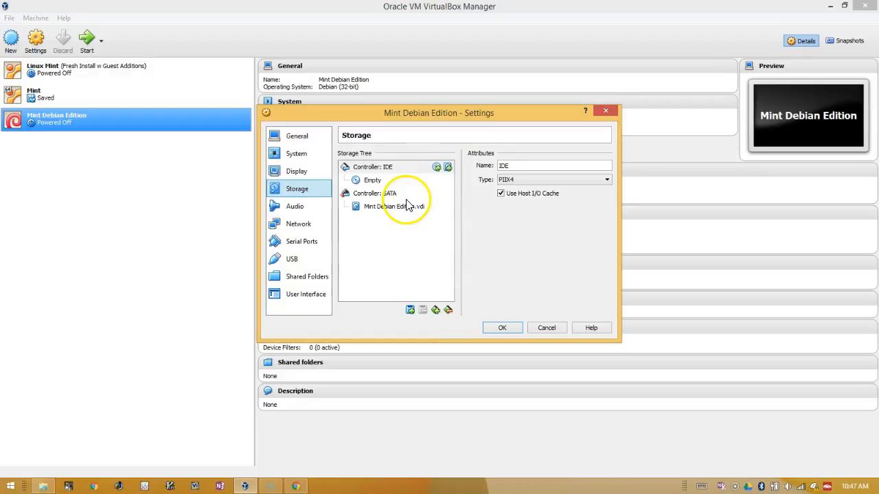
# Step: Select the empty IDE optical drive and choose to browse for a virtual optical disk file
pyautogui.click(373, 184)
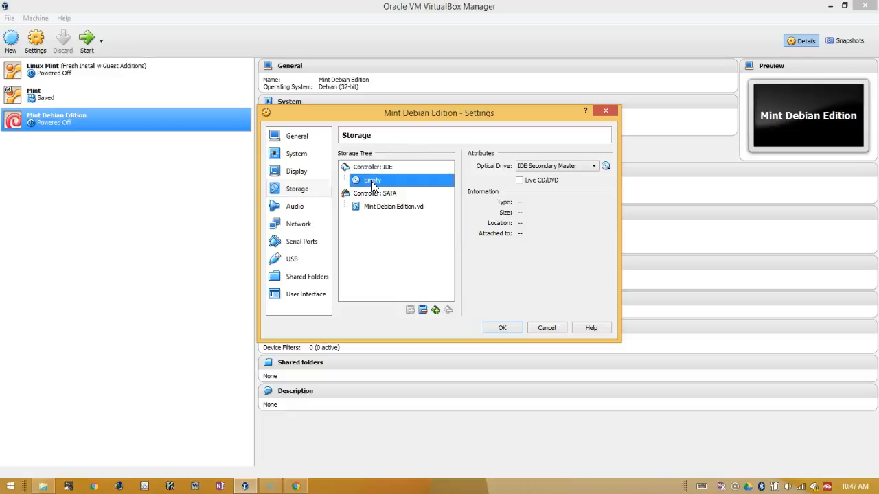
pyautogui.click(606, 166)
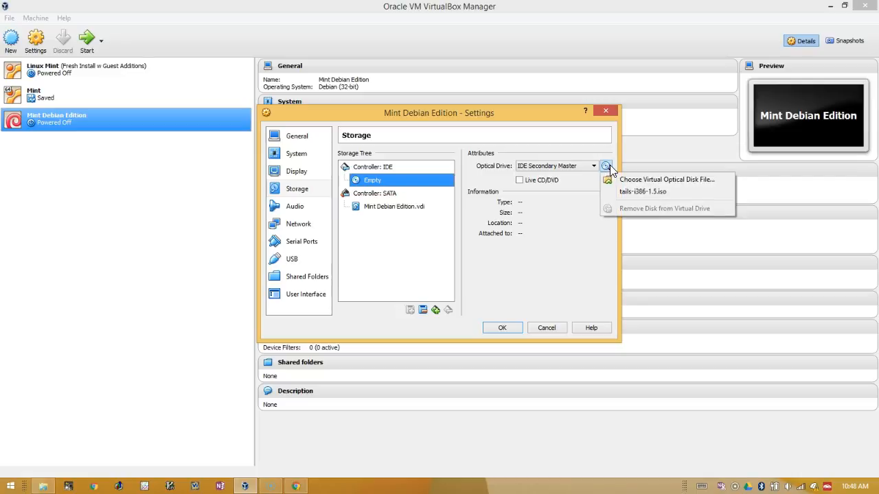
pyautogui.click(648, 179)
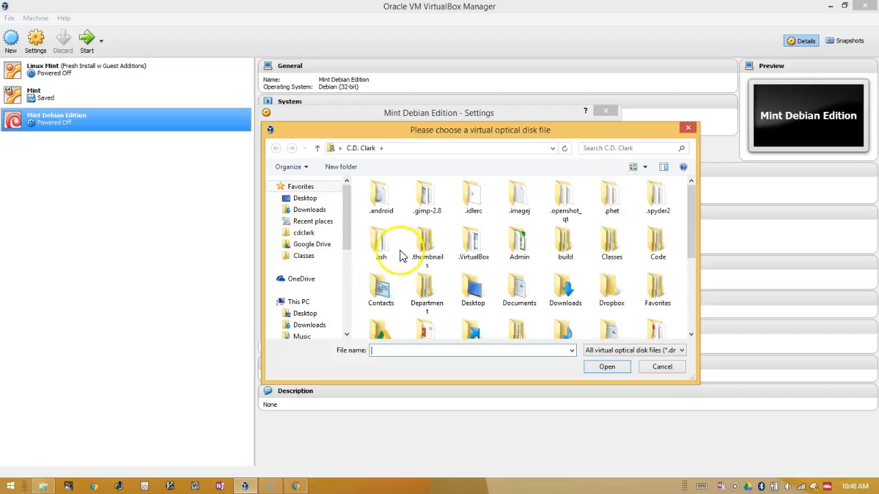
# Step: Attach lmde-2-201503-mate-32bit.iso from the Downloads folder to the optical drive
pyautogui.click(315, 211)
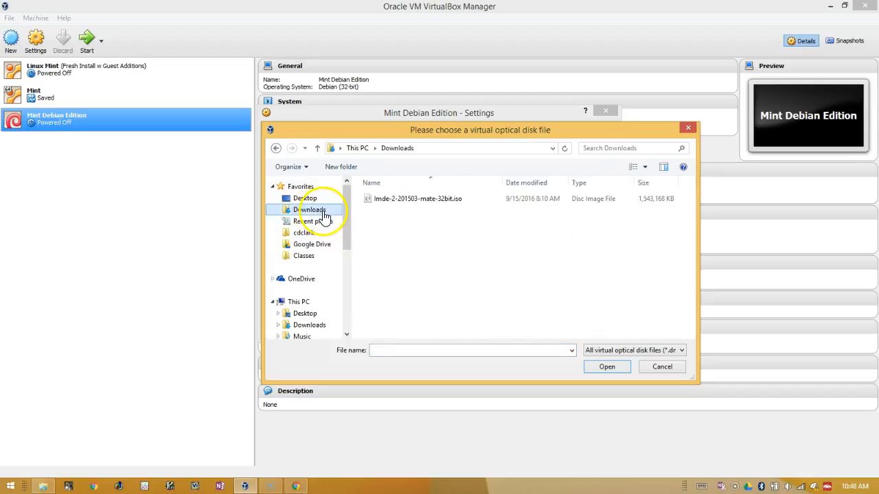
pyautogui.click(405, 199)
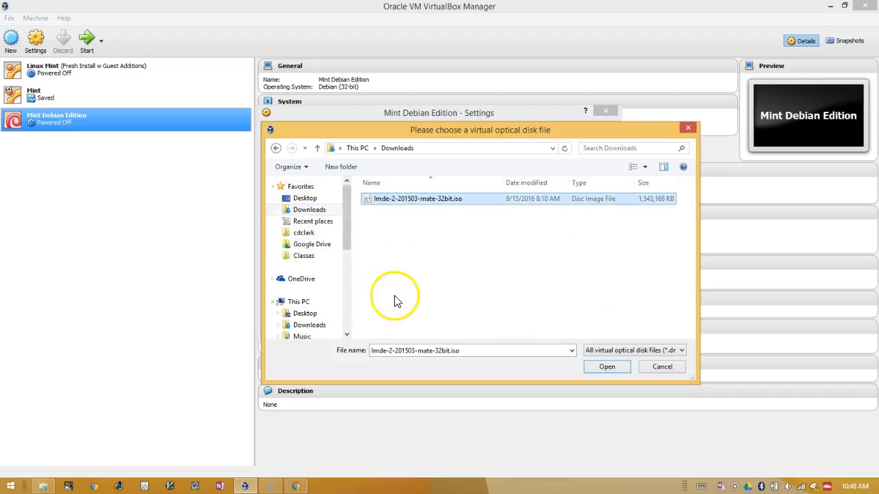
pyautogui.click(606, 371)
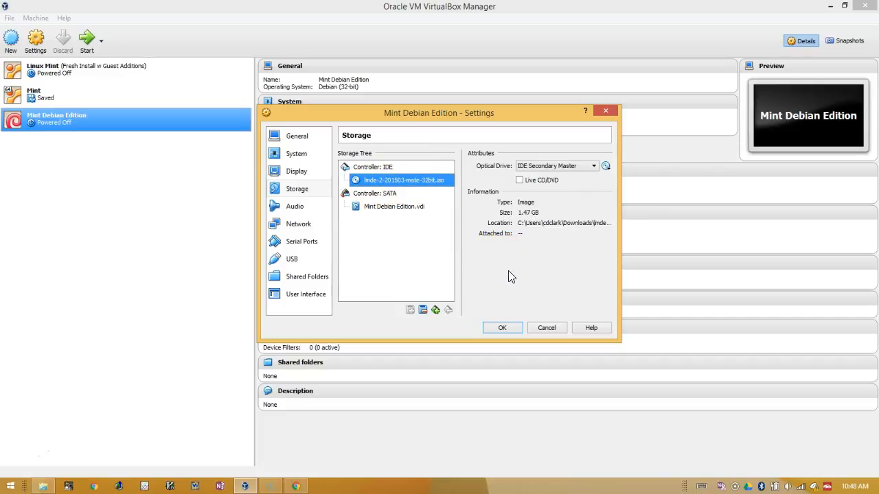
# Step: Confirm with OK so the LMDE ISO stays as the IDE Secondary Master disc
pyautogui.click(502, 328)
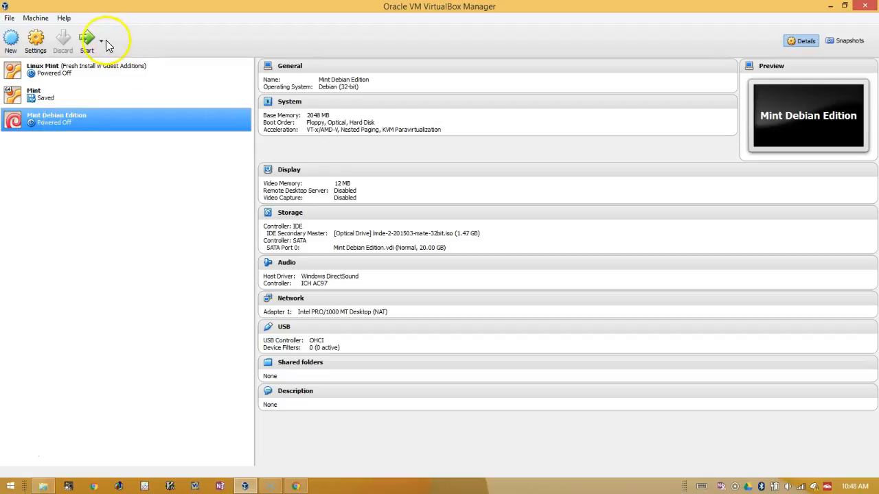
# Step: Start the Mint Debian Edition VM and drag its window up and left while it boots
pyautogui.click(83, 44)
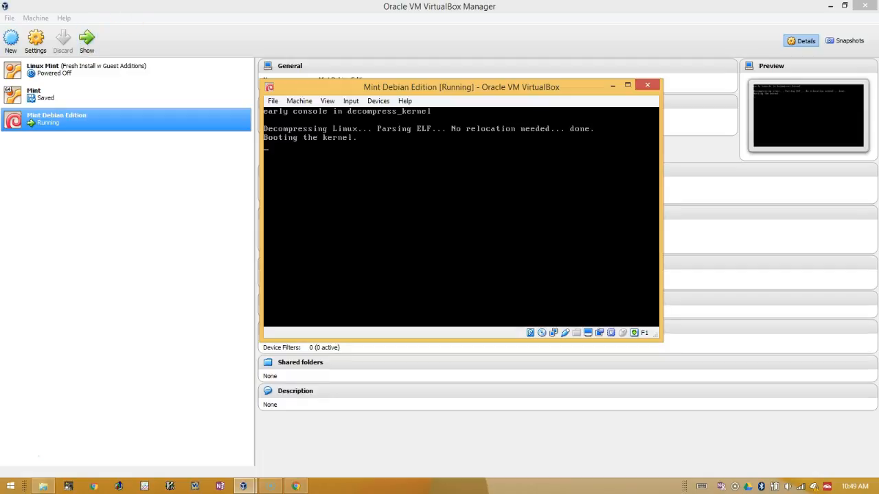
pyautogui.moveTo(411, 86); pyautogui.dragTo(498, 83)
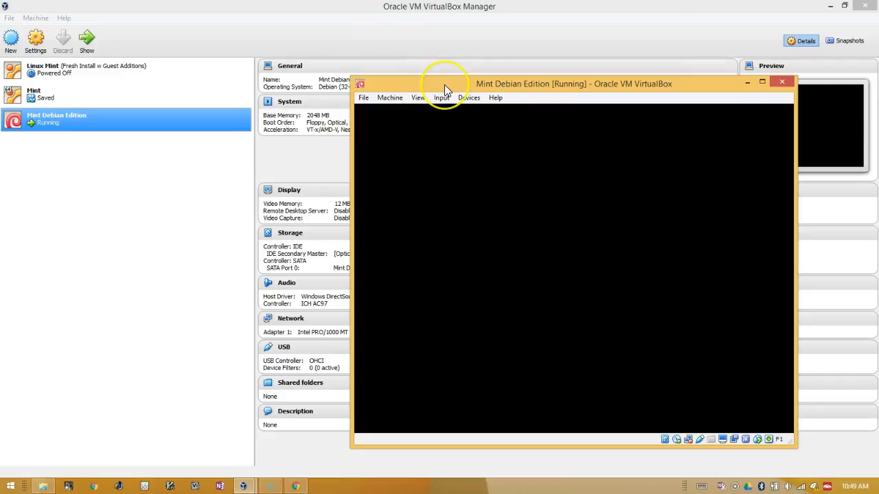
pyautogui.moveTo(445, 84); pyautogui.dragTo(339, 62)
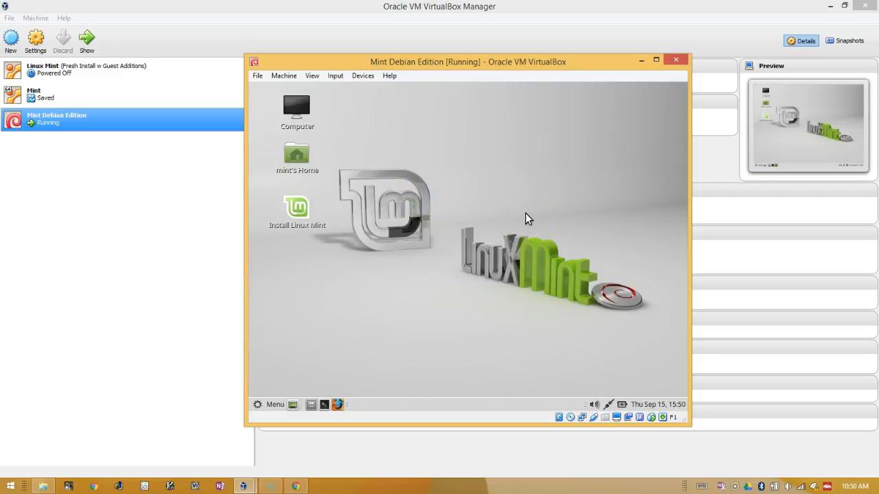
# Step: Launch Install Linux Mint from the live desktop and enlarge the VM window
pyautogui.click(373, 262)
pyautogui.click(300, 213)
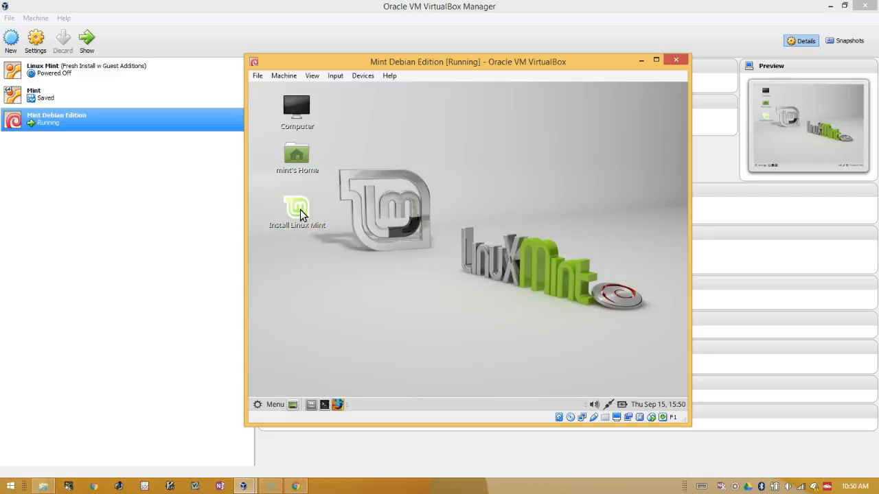
pyautogui.doubleClick(300, 214)
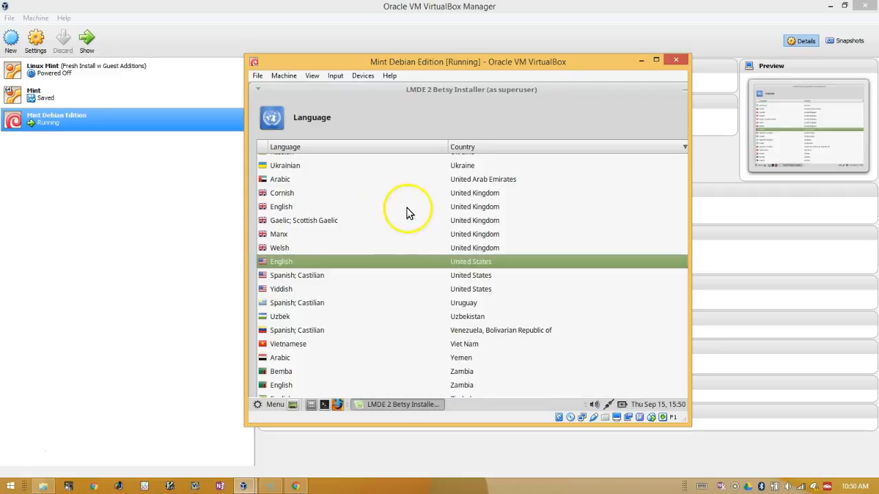
pyautogui.moveTo(482, 66); pyautogui.dragTo(332, 31)
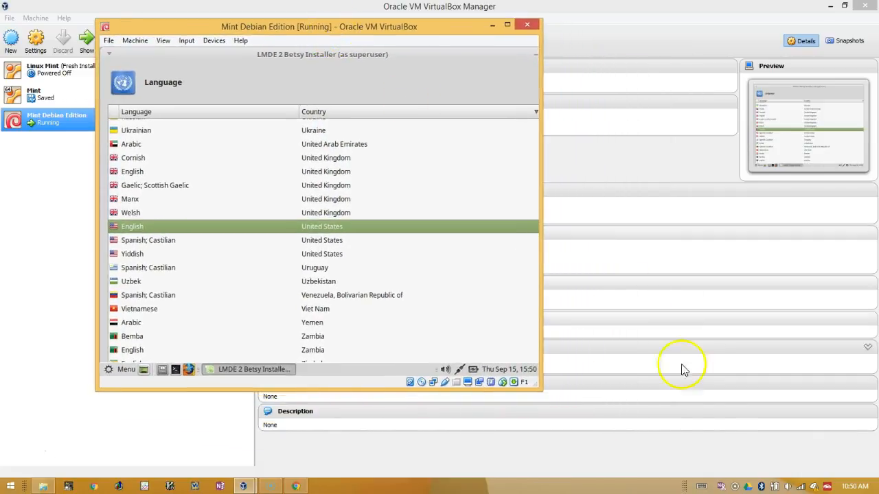
pyautogui.moveTo(541, 386); pyautogui.dragTo(783, 455)
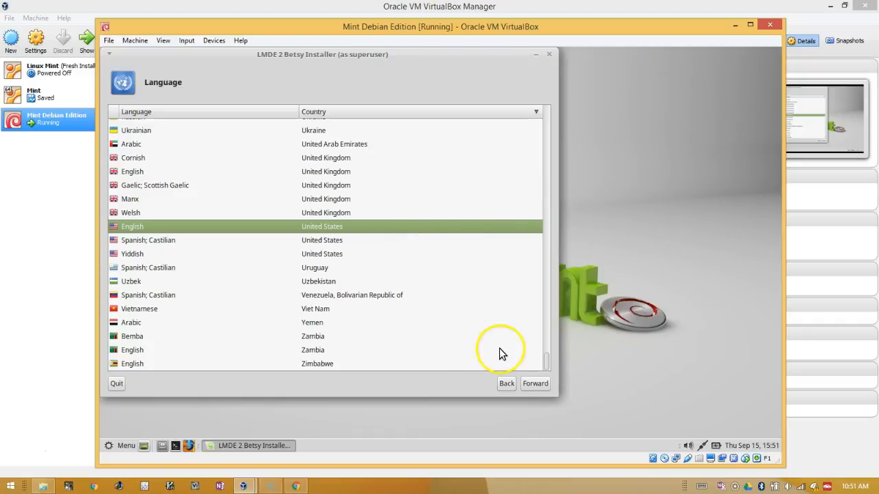
# Step: Accept English (US) language, America/Chicago timezone and the default keyboard layout
pyautogui.click(535, 383)
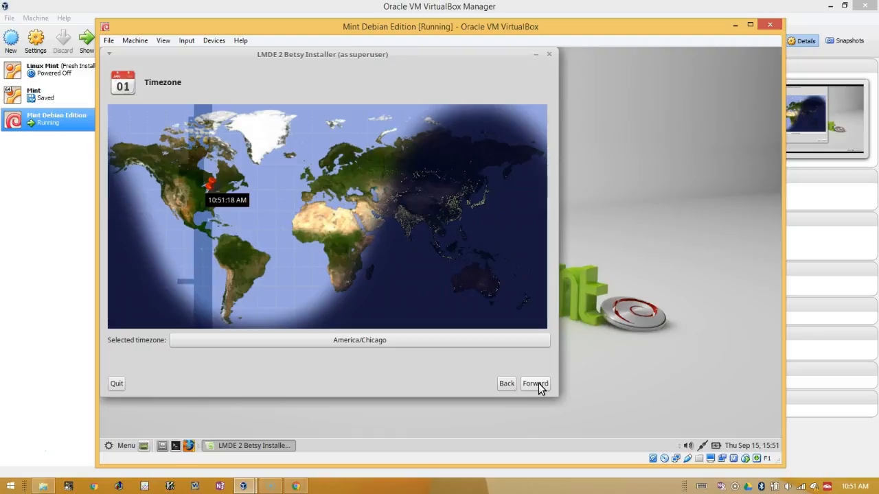
pyautogui.click(538, 384)
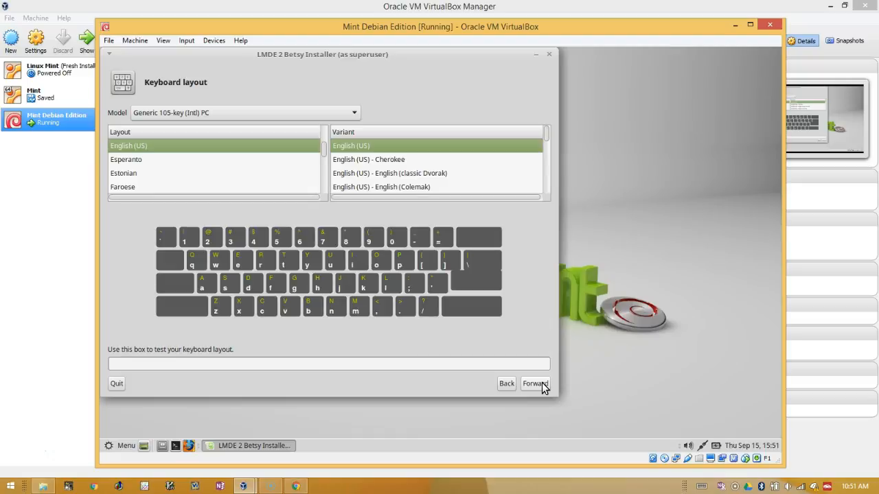
pyautogui.click(540, 384)
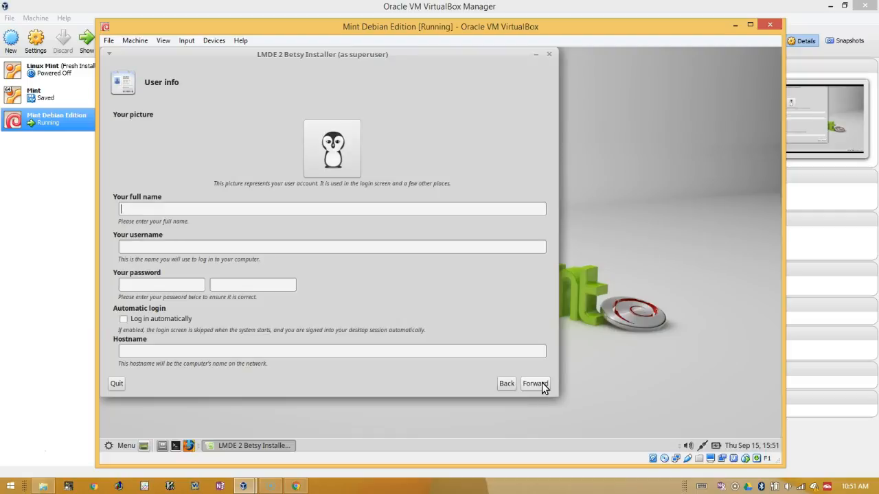
# Step: Enter the user's full name, username and the account password twice
pyautogui.write('CD Clark')
pyautogui.press('Tab')
pyautogui.write('cclark********')
pyautogui.press('Tab')
pyautogui.write('********')
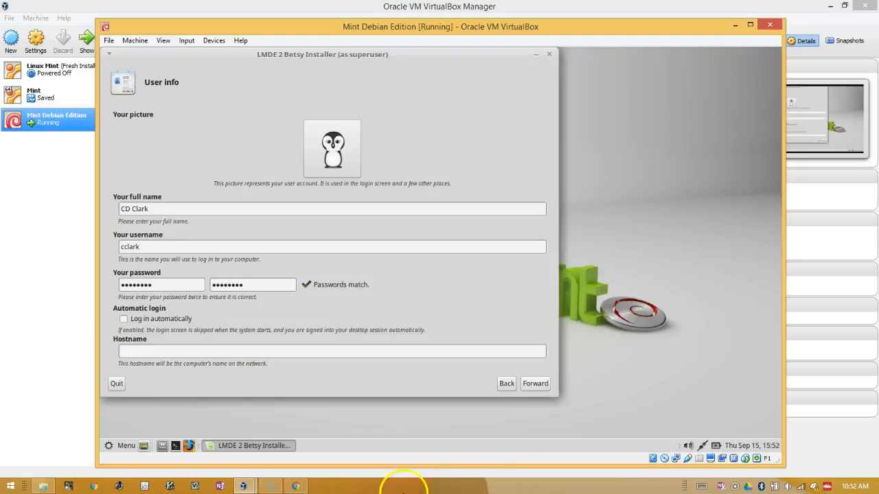
# Step: Enable automatic login, set hostname debian-vm, and continue to partitioning
pyautogui.click(124, 319)
pyautogui.click(165, 351)
pyautogui.click(233, 351)
pyautogui.write('debian-vm')
pyautogui.click(536, 385)
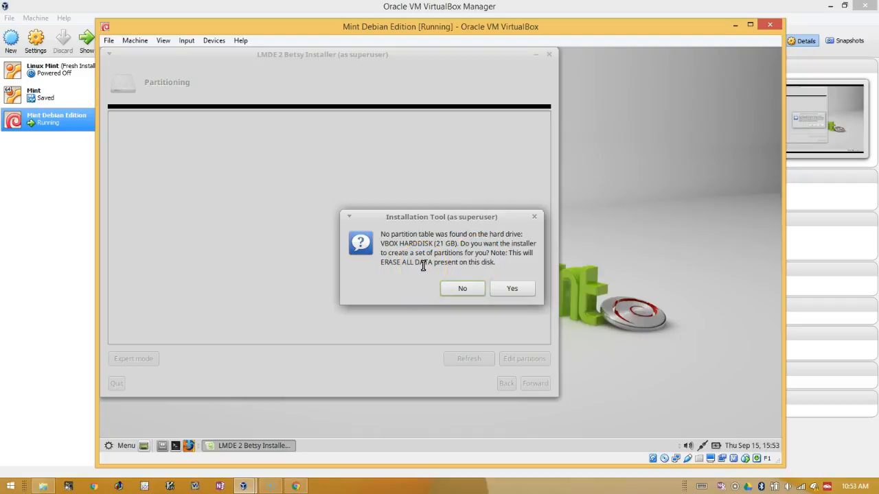
# Step: Let the installer automatically partition the empty 21 GB disk into swap and ext4 root
pyautogui.click(508, 290)
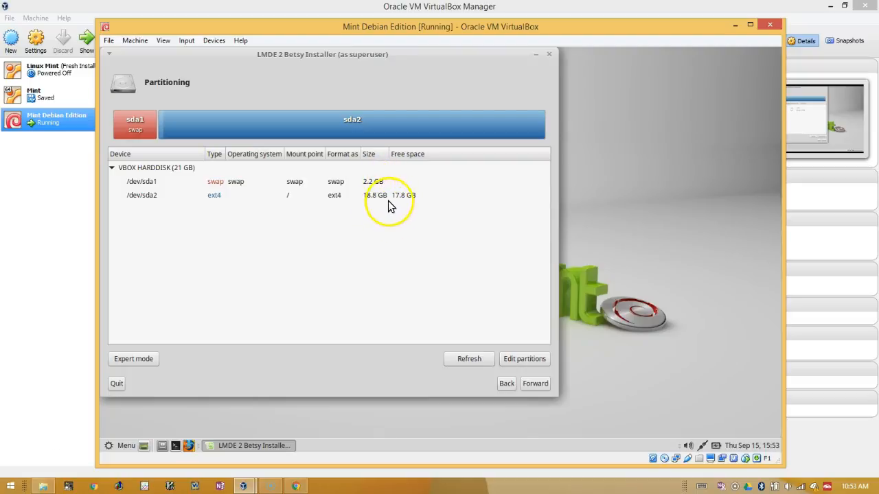
# Step: Accept the partitions and GRUB on /dev/sda, then apply the summary to install
pyautogui.click(533, 382)
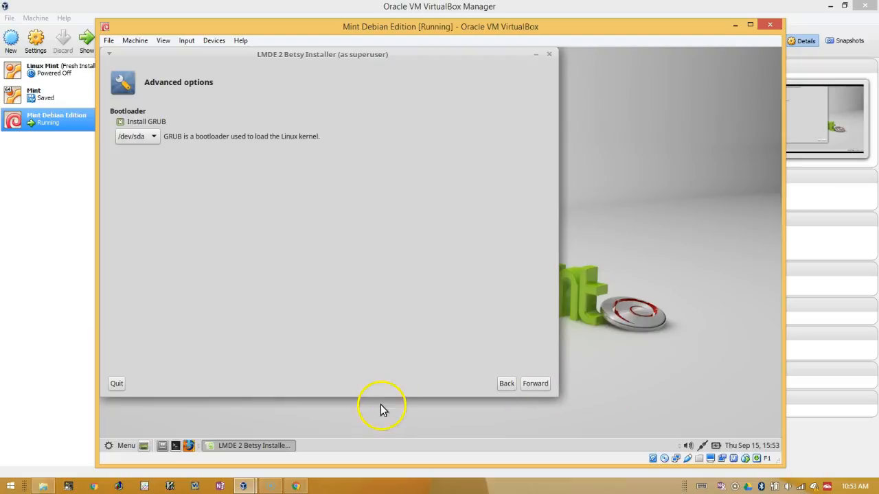
pyautogui.click(538, 384)
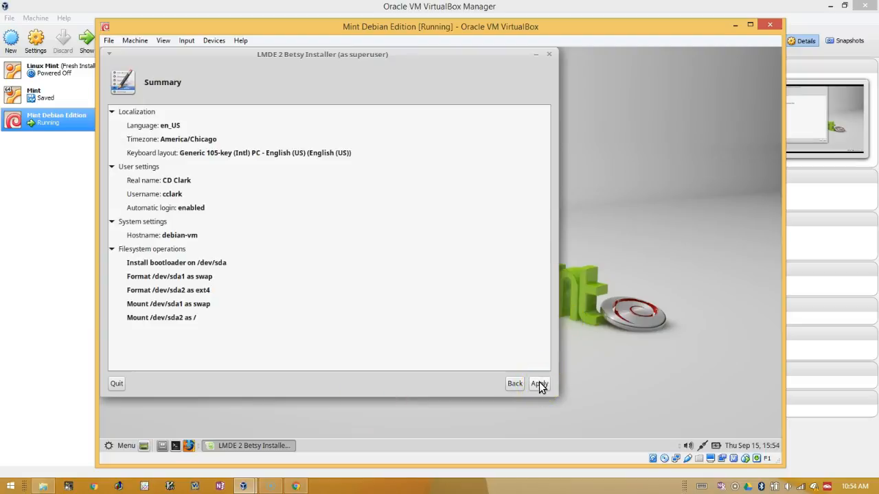
pyautogui.click(539, 383)
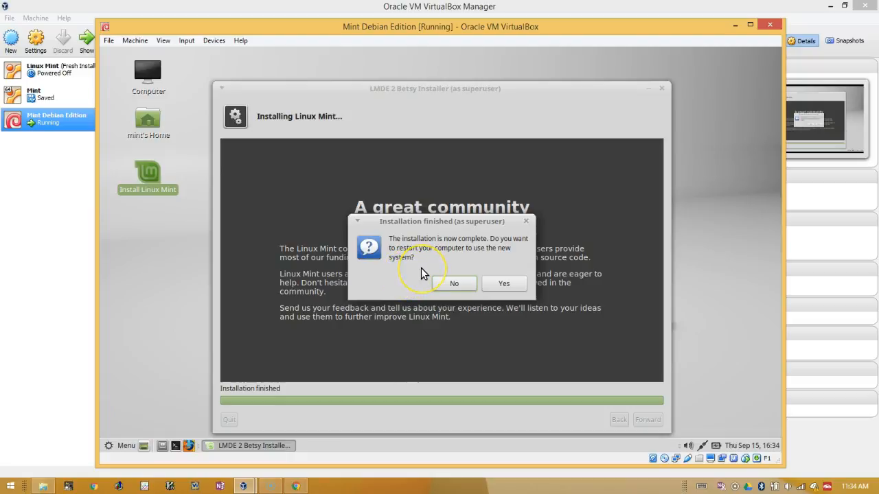
# Step: Restart into the newly installed Mint system, then shut it down via Menu > Quit > Shut Down
pyautogui.click(504, 285)
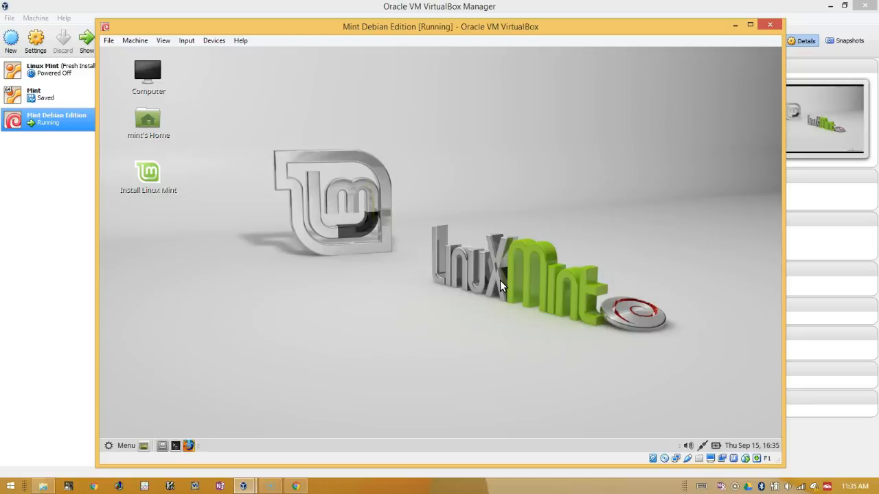
pyautogui.click(501, 281)
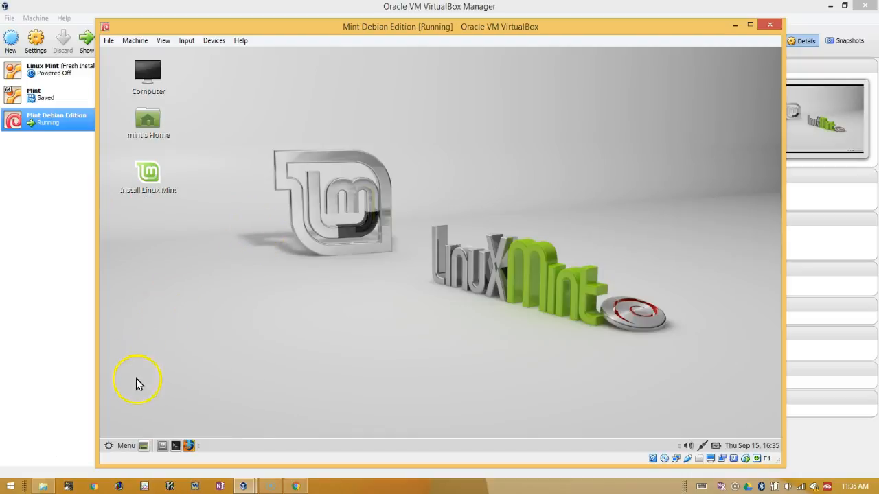
pyautogui.click(121, 447)
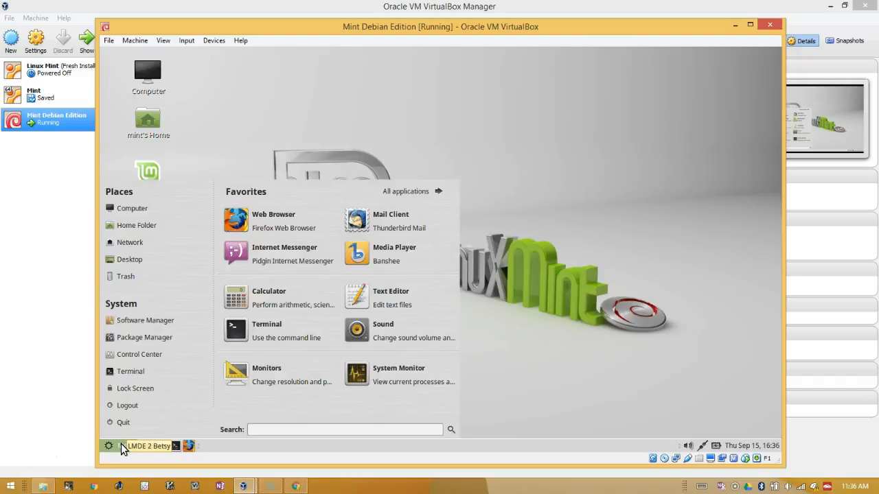
pyautogui.click(124, 424)
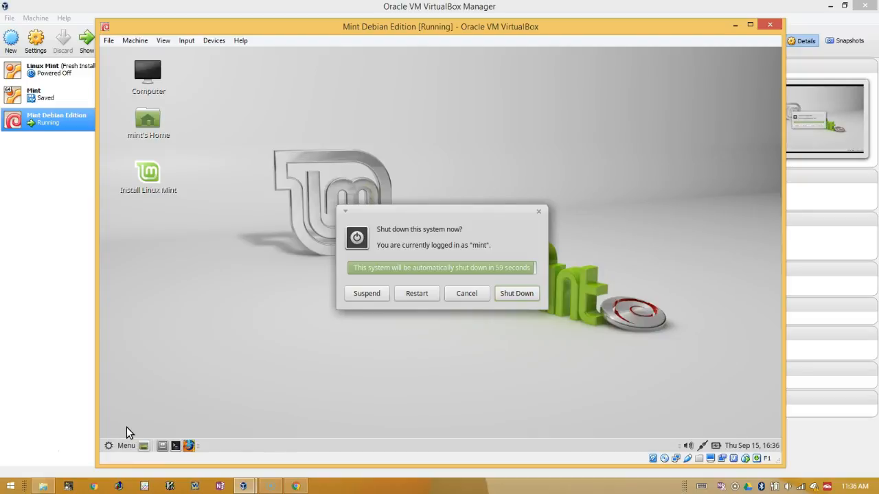
pyautogui.click(526, 296)
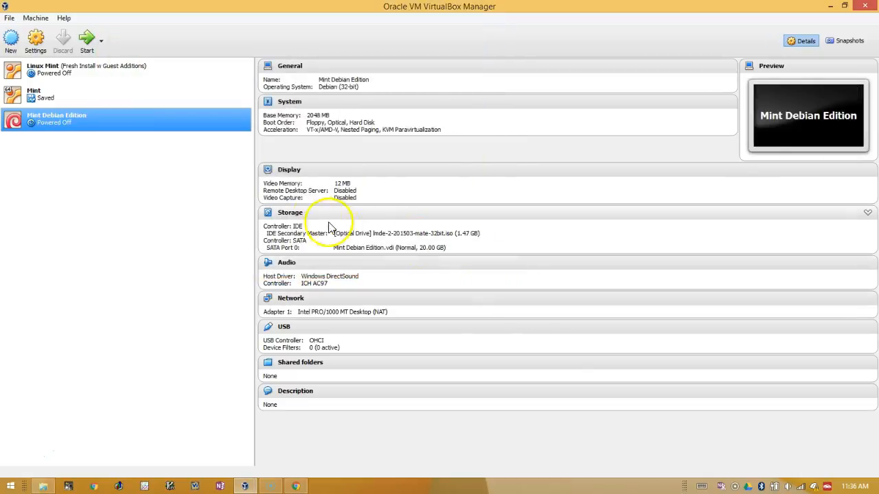
# Step: Eject the LMDE installer ISO from the IDE optical drive in Storage settings and save
pyautogui.click(290, 214)
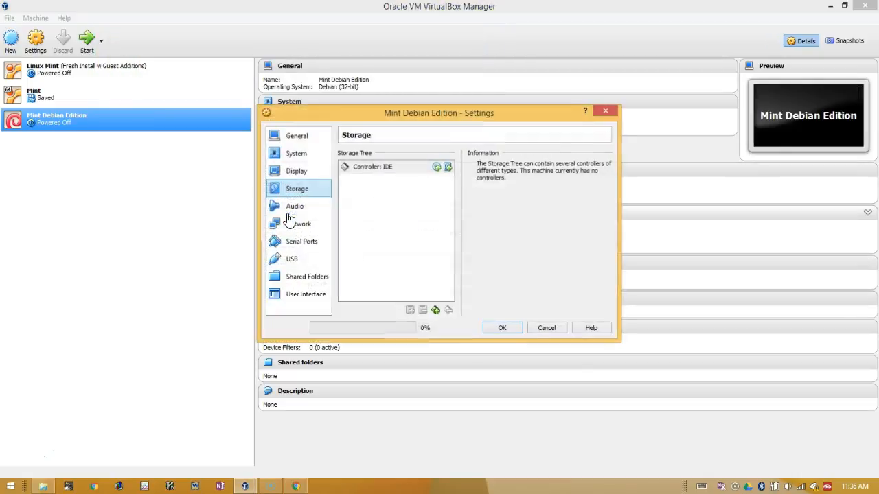
pyautogui.click(436, 184)
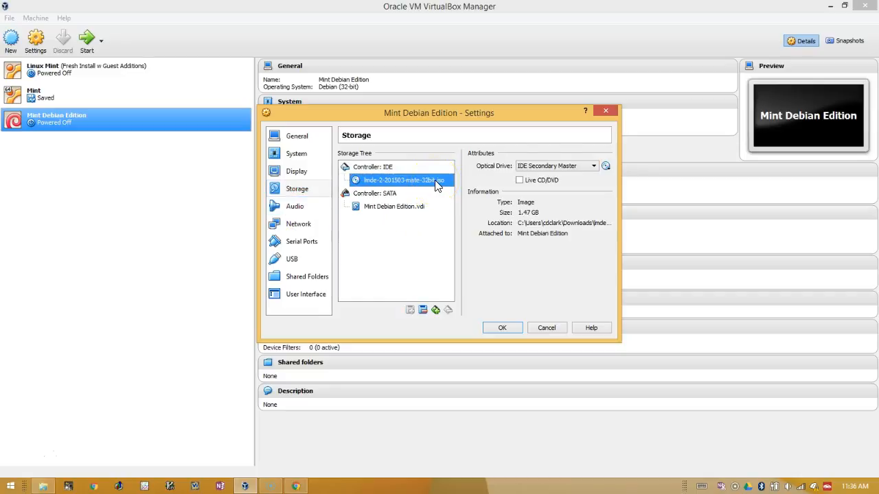
pyautogui.rightClick(436, 184)
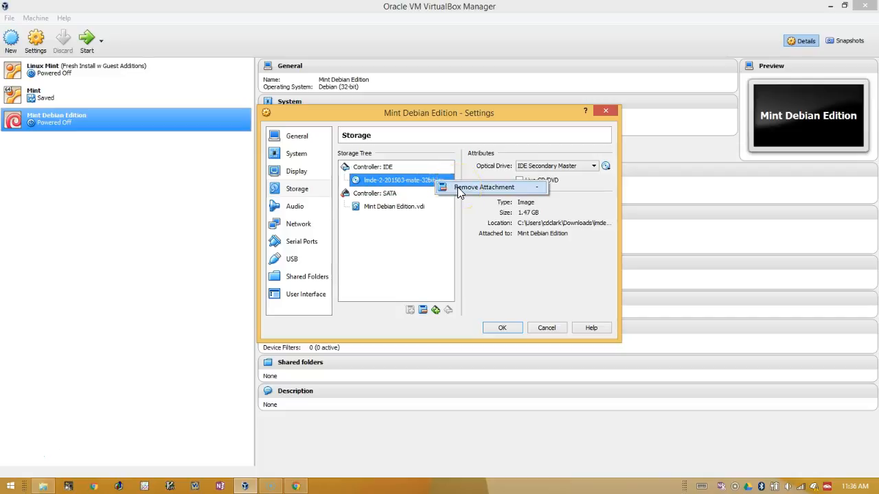
pyautogui.click(414, 180)
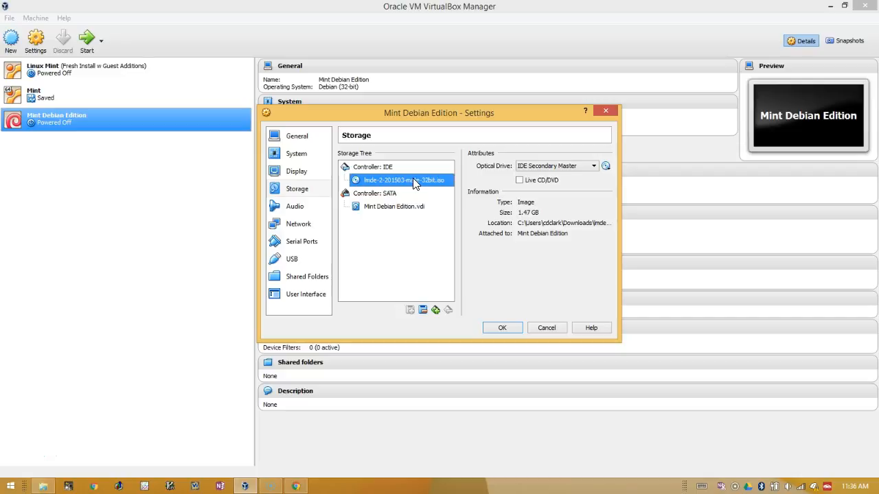
pyautogui.click(607, 168)
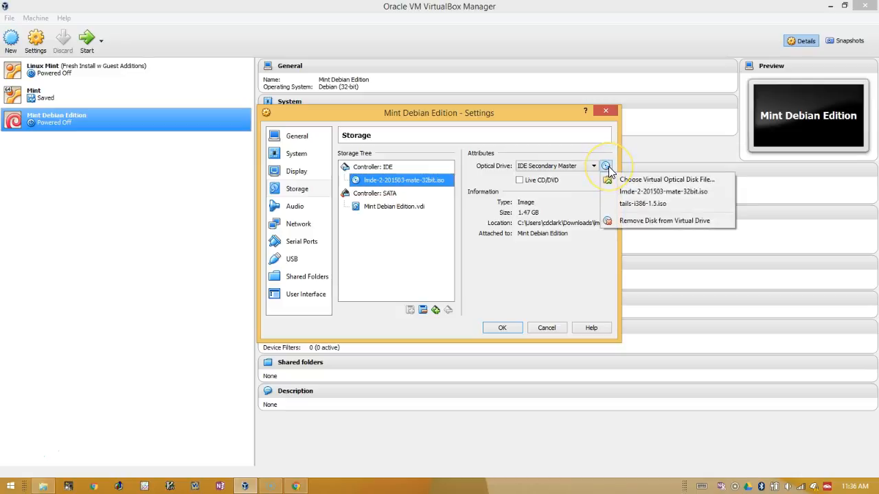
pyautogui.click(623, 221)
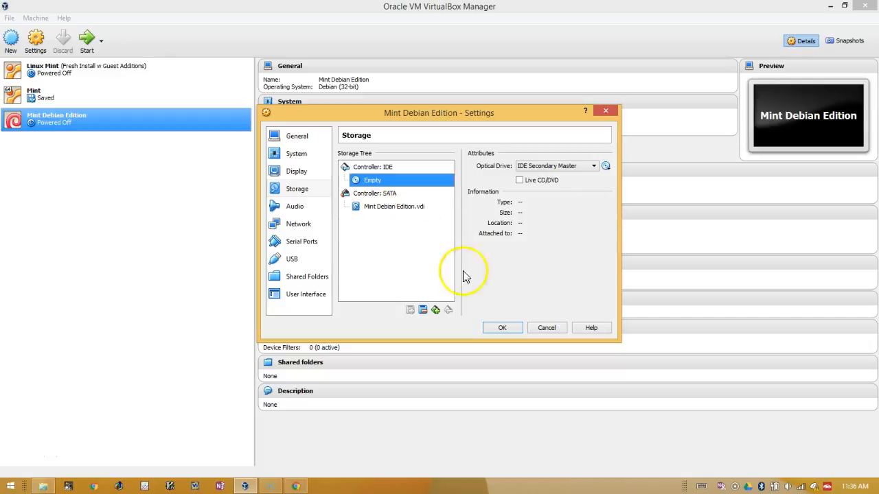
pyautogui.click(497, 328)
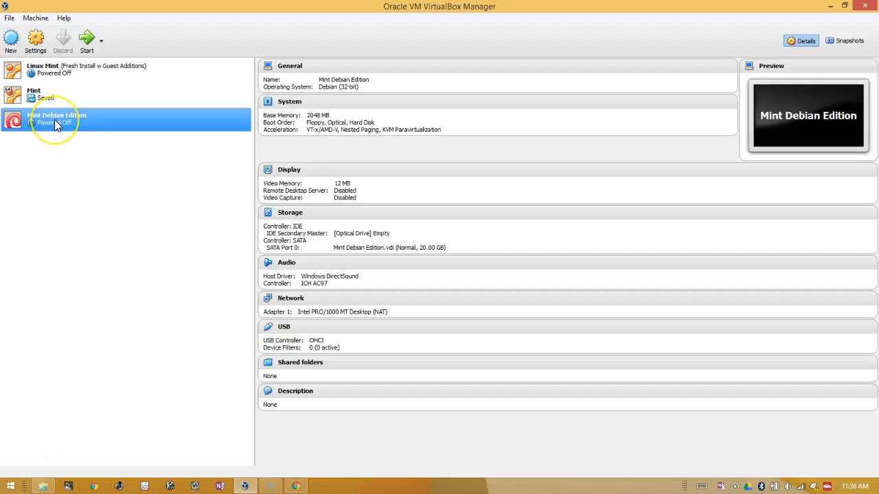
# Step: Boot Mint Debian Edition and untick 'Show this dialog at startup' on the Welcome Screen
pyautogui.click(88, 42)
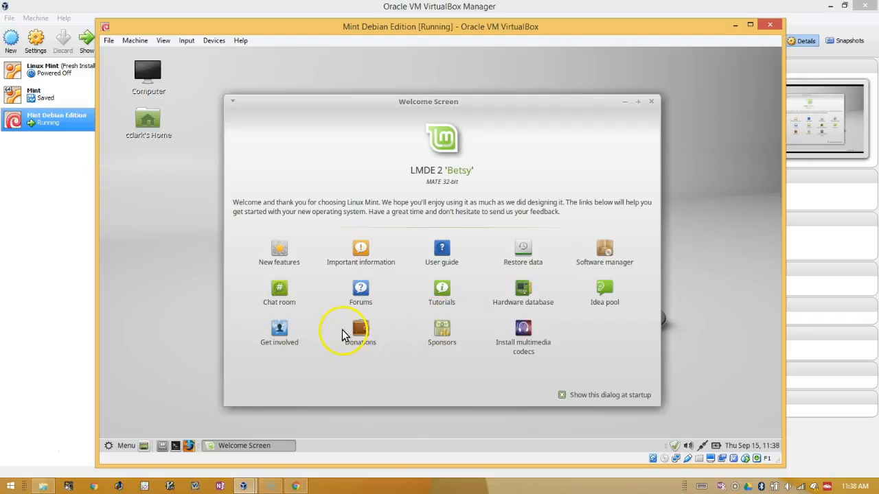
pyautogui.click(562, 396)
# Step: Close the Welcome Screen, move the VM window up-left and enlarge it from the corner
pyautogui.click(652, 103)
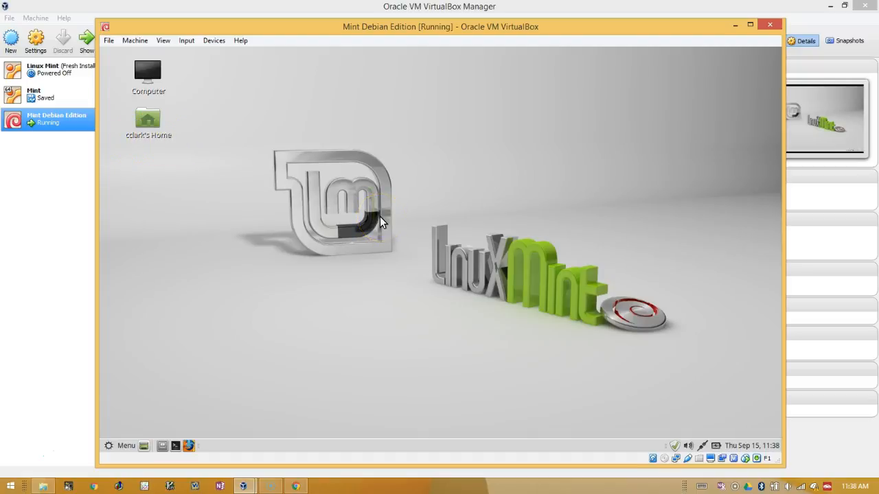
pyautogui.moveTo(402, 26); pyautogui.dragTo(373, 13)
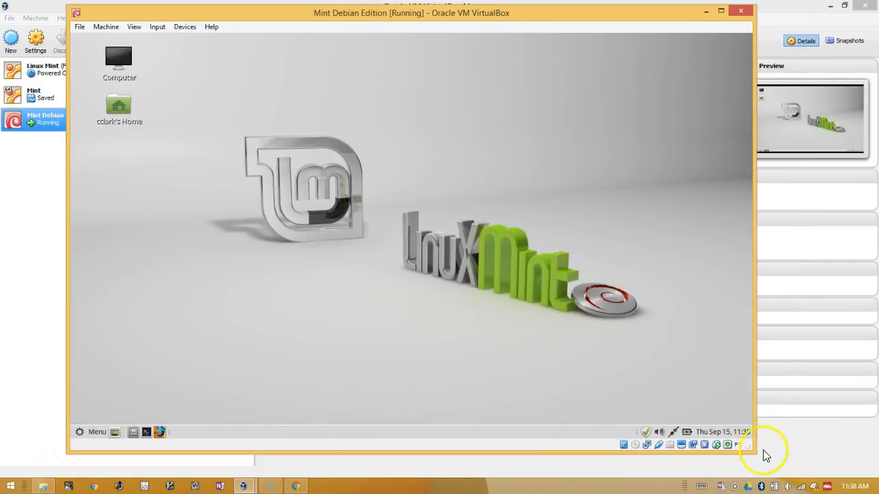
pyautogui.moveTo(753, 449); pyautogui.dragTo(799, 465)
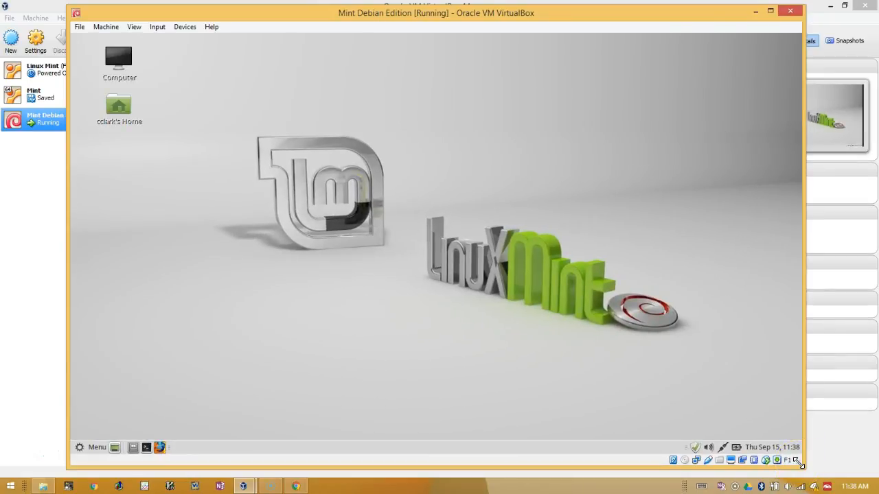
pyautogui.moveTo(800, 465)
pyautogui.mouseDown()
pyautogui.moveTo(710, 408)
pyautogui.moveTo(633, 374)
pyautogui.moveTo(796, 464)
pyautogui.mouseUp()
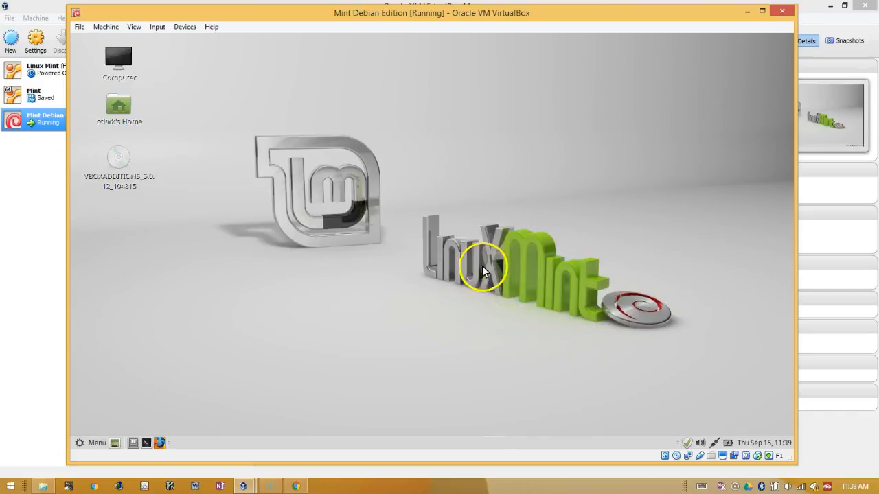
pyautogui.click(146, 443)
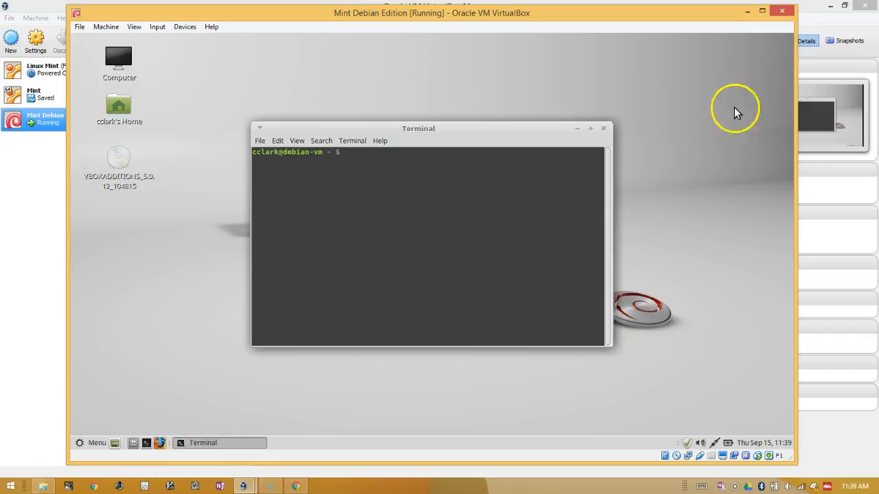
pyautogui.click(603, 129)
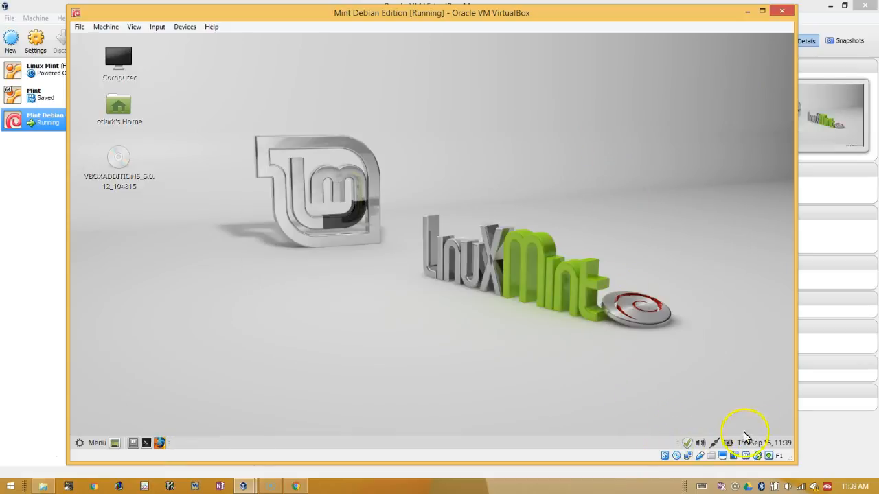
pyautogui.click(688, 444)
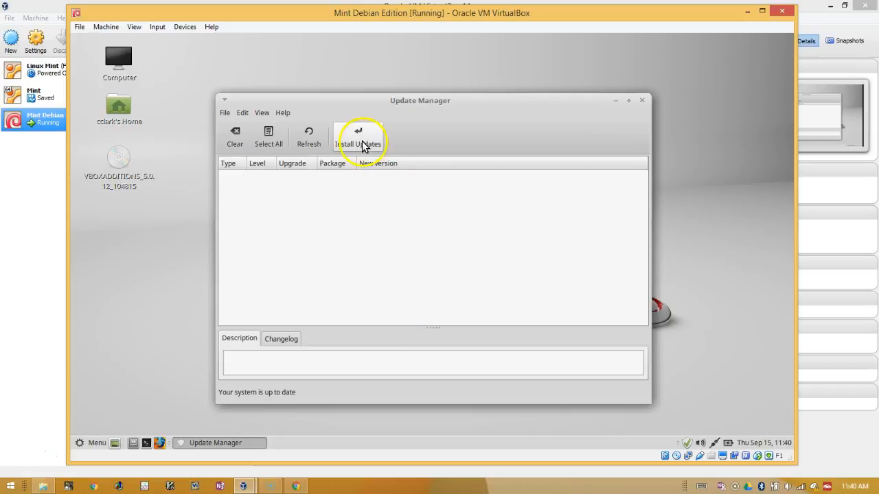
pyautogui.click(641, 101)
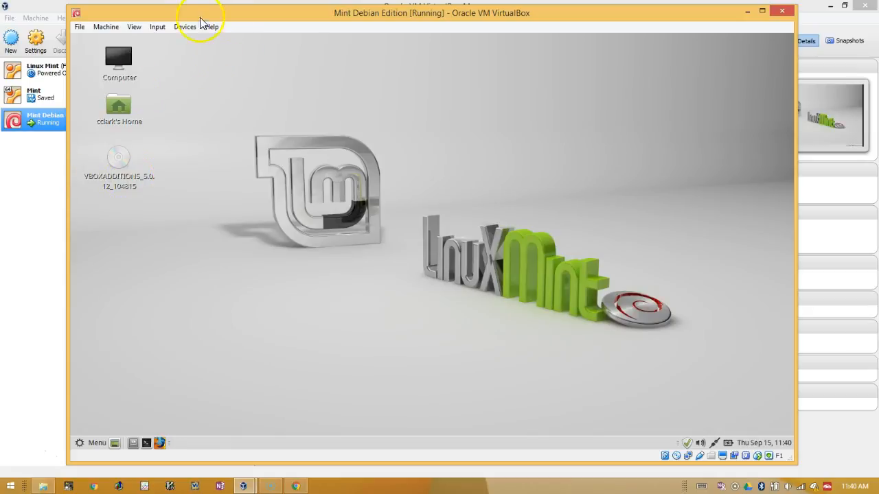
# Step: Look through the VM window menus, then choose View > Full-screen Mode
pyautogui.click(158, 27)
pyautogui.moveTo(180, 29)
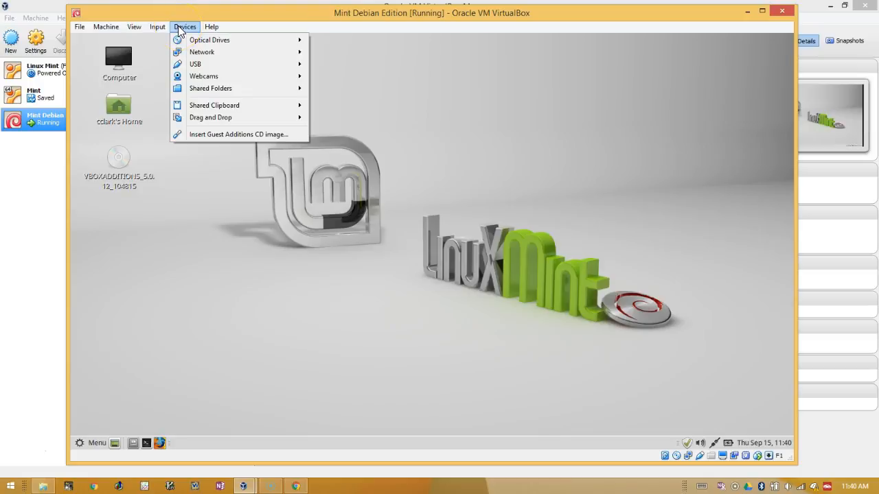
pyautogui.moveTo(105, 31)
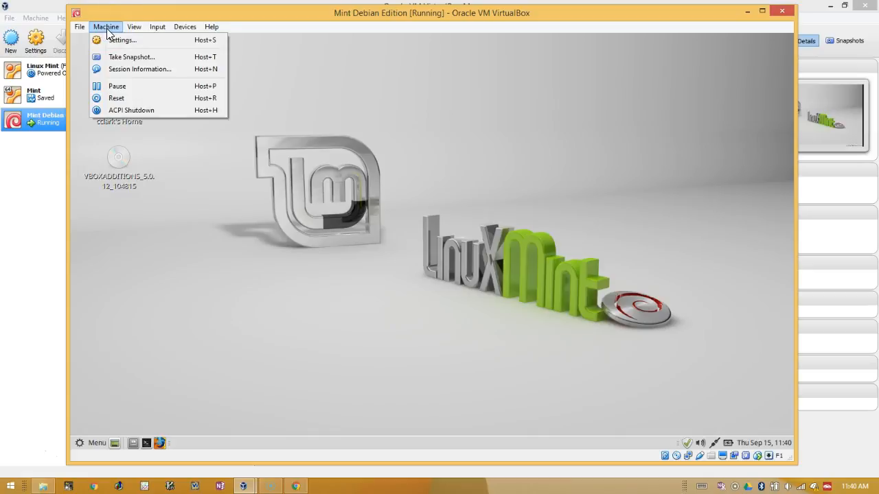
pyautogui.click(135, 27)
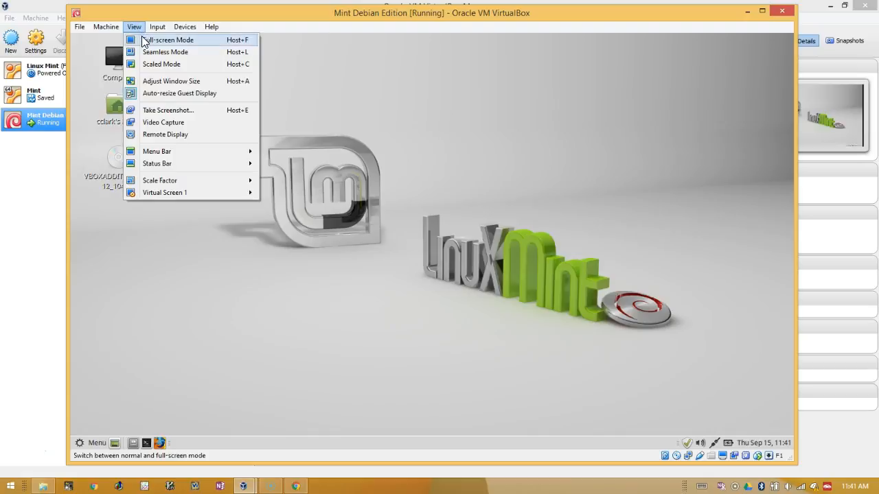
pyautogui.click(143, 41)
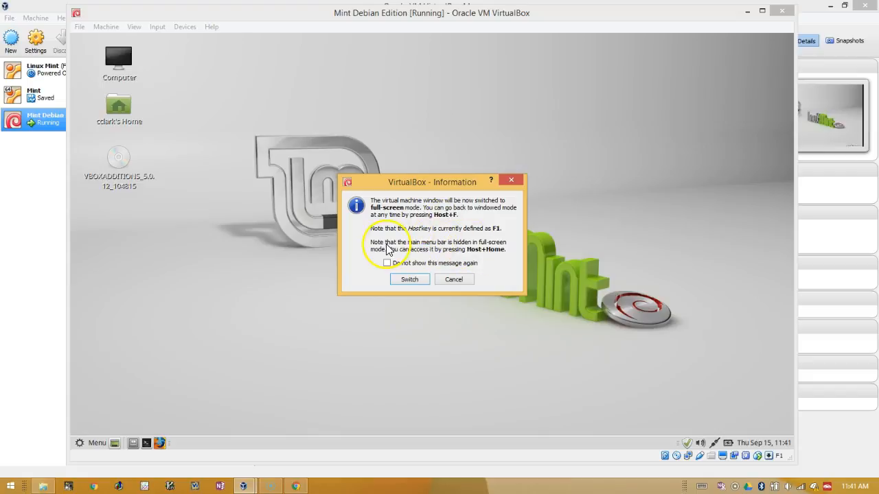
# Step: Confirm the full-screen switch, minimize the VM, and restore it from the taskbar preview
pyautogui.click(409, 281)
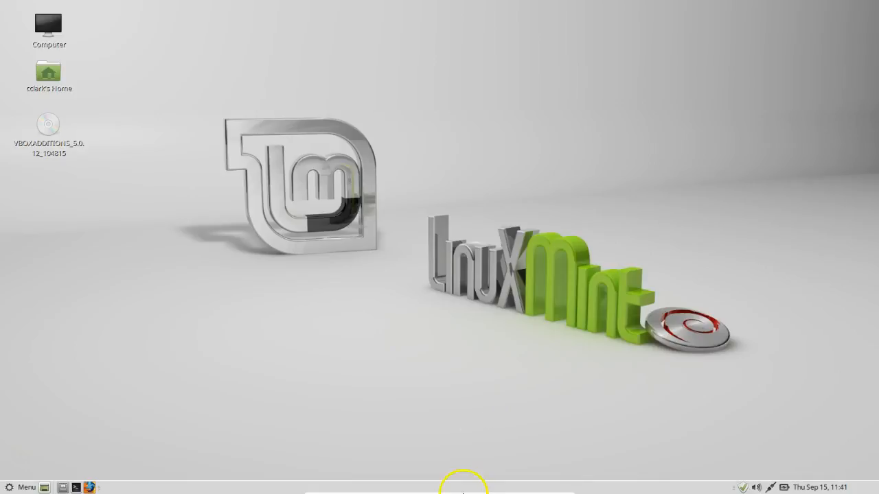
pyautogui.moveTo(457, 486)
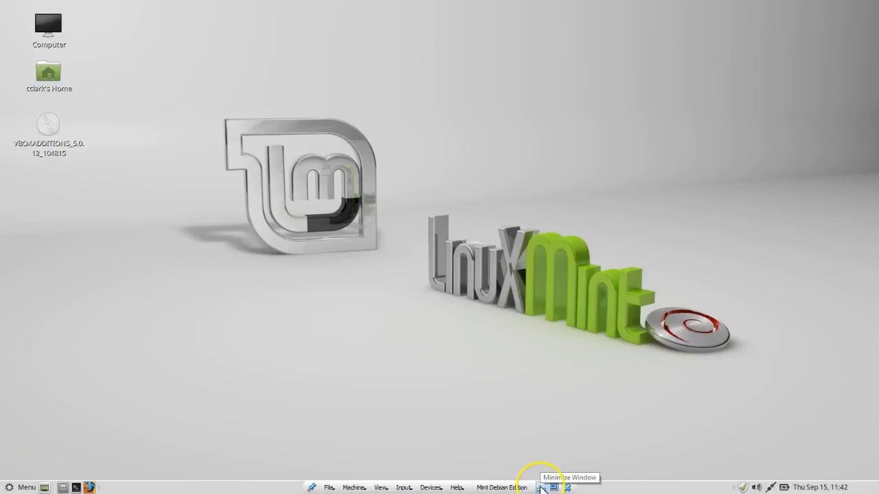
pyautogui.click(541, 488)
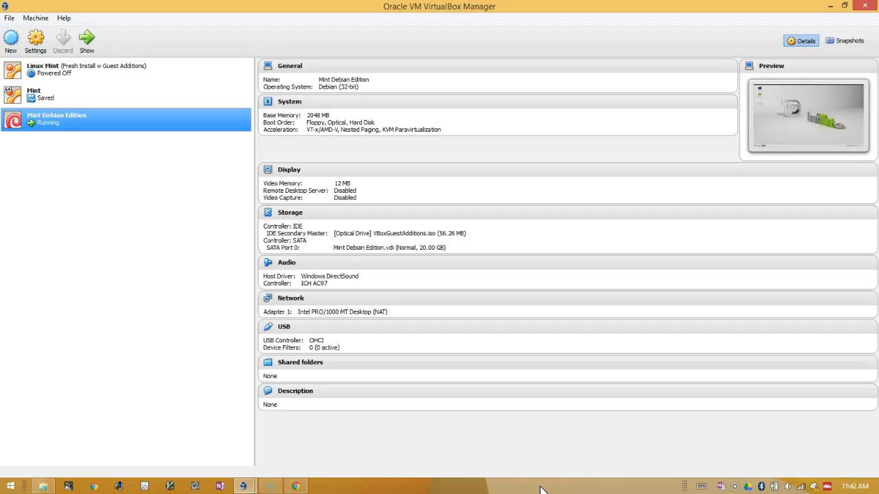
pyautogui.click(245, 487)
pyautogui.click(333, 417)
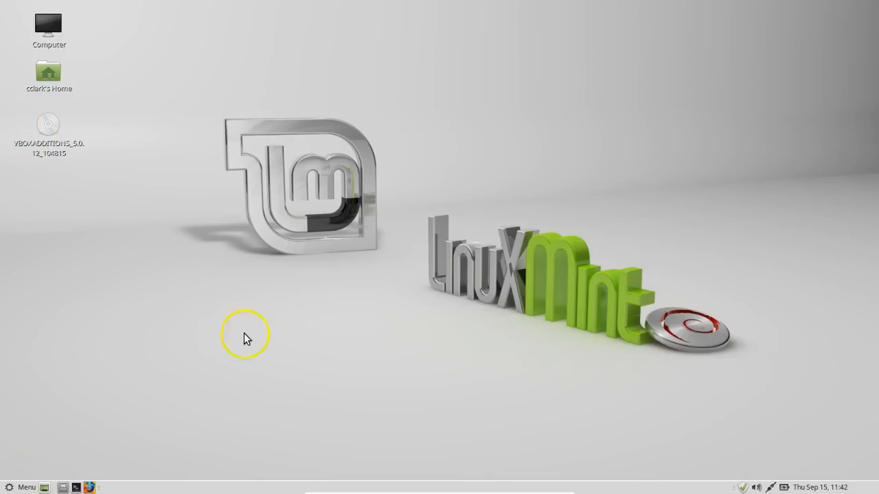
# Step: Shut down the full-screen Mint guest from Menu > Quit > Shut Down
pyautogui.click(22, 486)
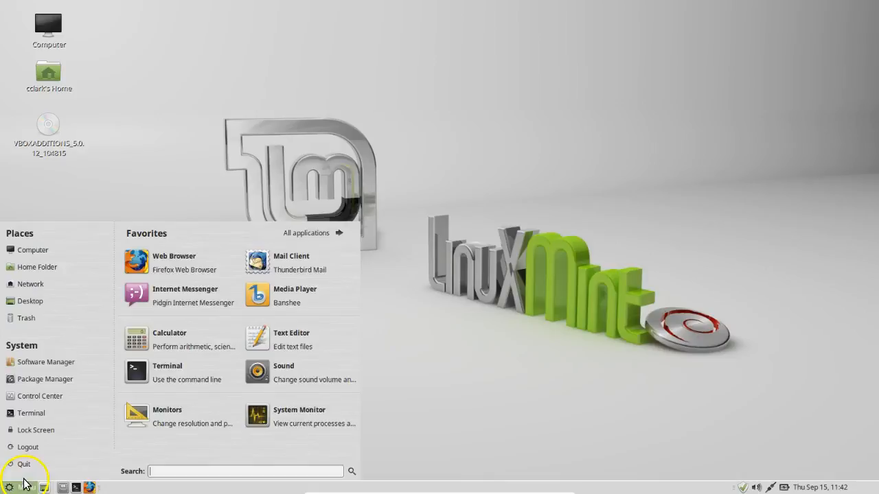
pyautogui.click(24, 465)
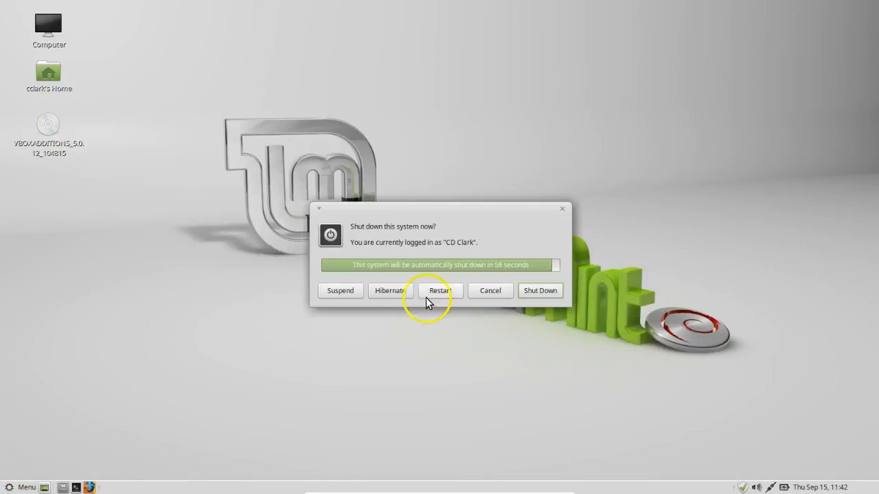
pyautogui.click(525, 290)
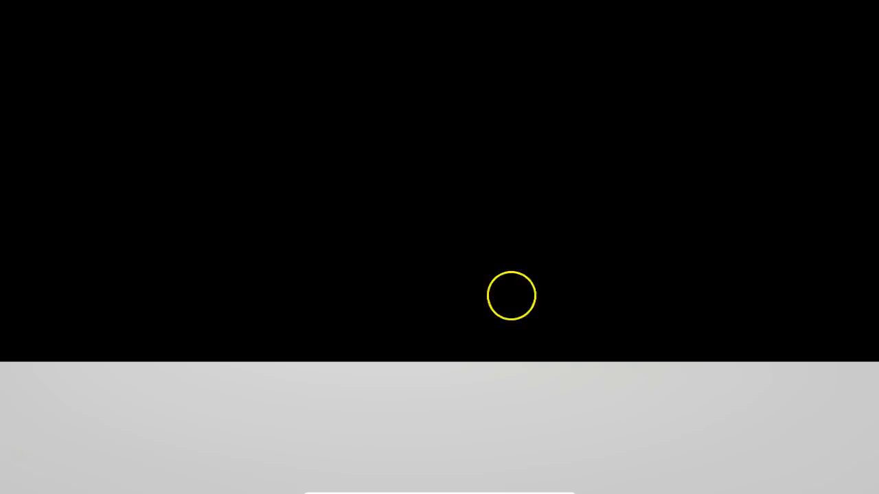